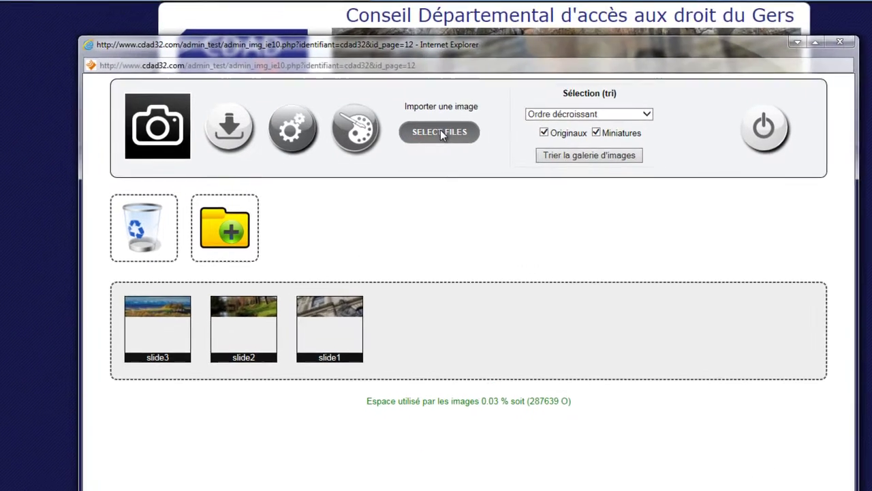
# Open the file chooser for importing an image and rename the file 2image512.jpg to image512.jpg.
pyautogui.click(410, 107)
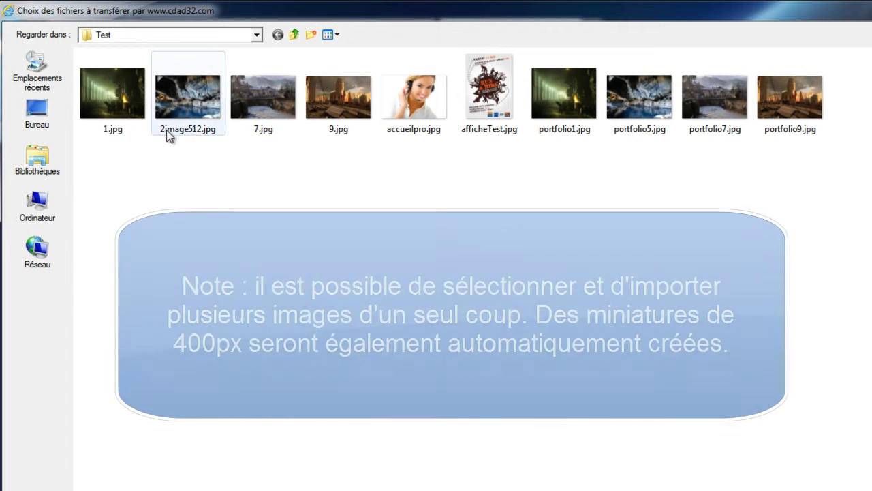
pyautogui.click(169, 136)
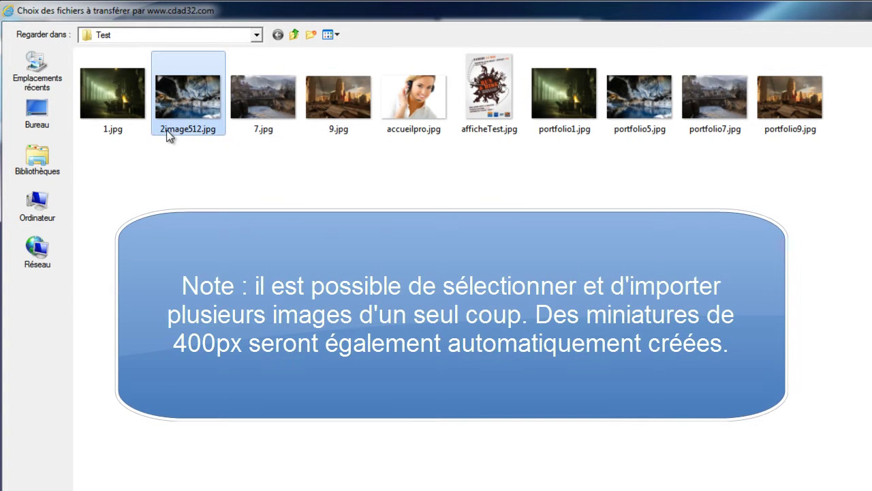
pyautogui.click(164, 133)
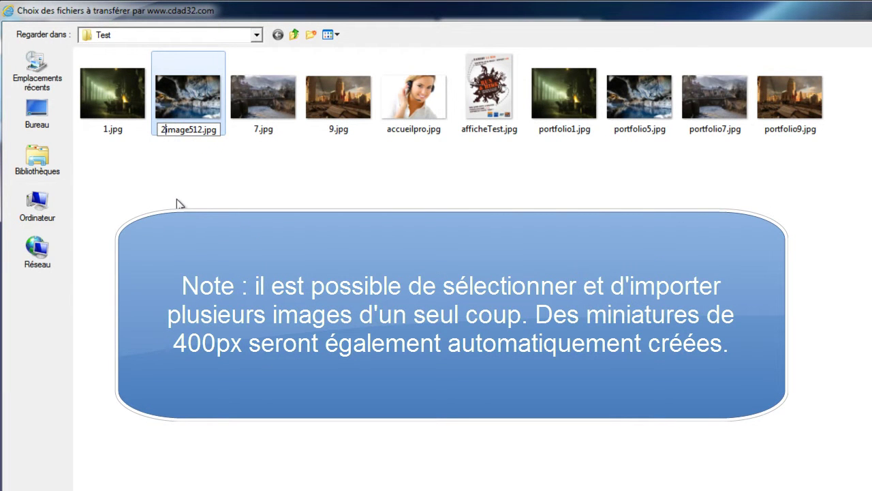
pyautogui.press('BackSpace')
pyautogui.press('Return')
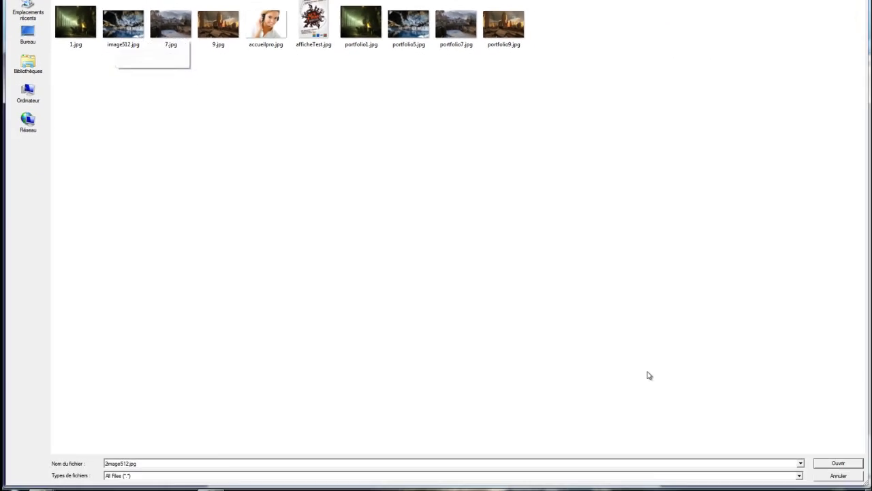
# Import image512.jpg into the image gallery and insert it into the page.
pyautogui.click(124, 24)
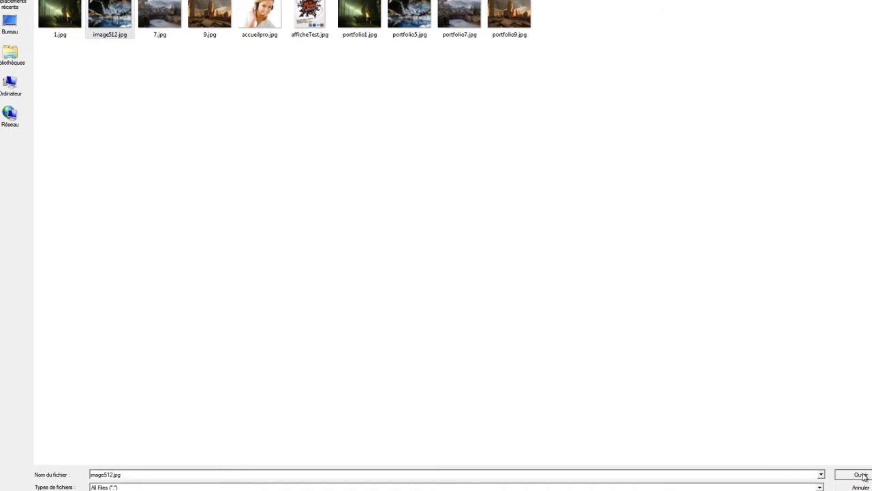
pyautogui.click(838, 463)
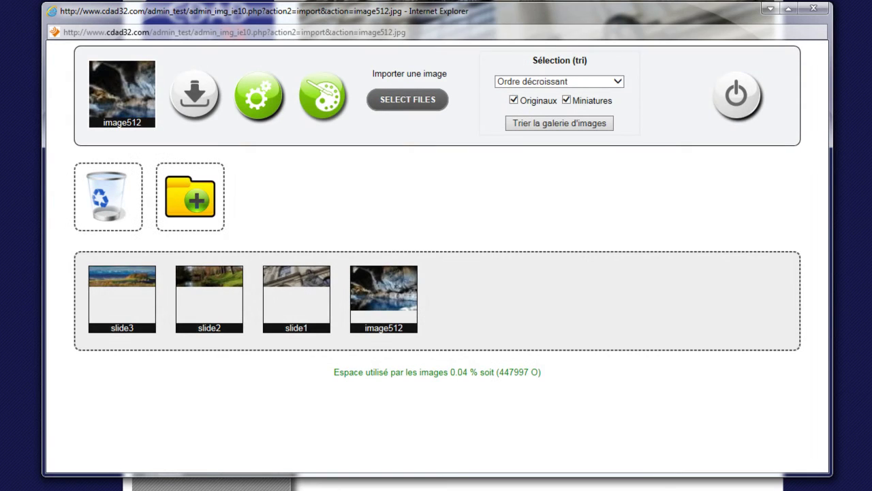
pyautogui.moveTo(415, 306); pyautogui.dragTo(417, 307)
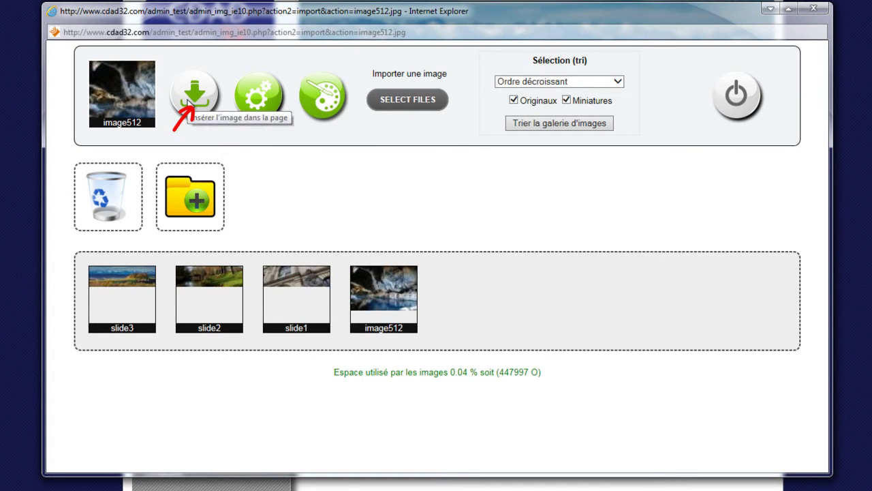
pyautogui.click(191, 102)
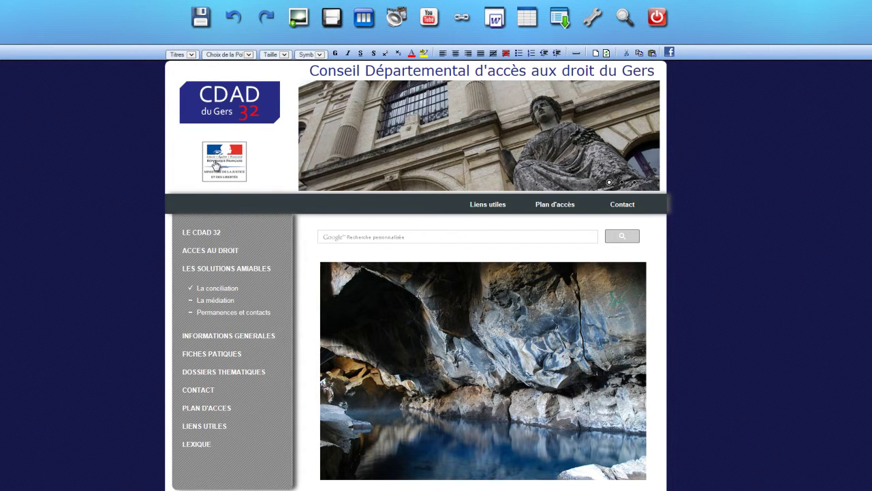
# Delete the inserted image from the page and undo the deletion.
pyautogui.click(377, 310)
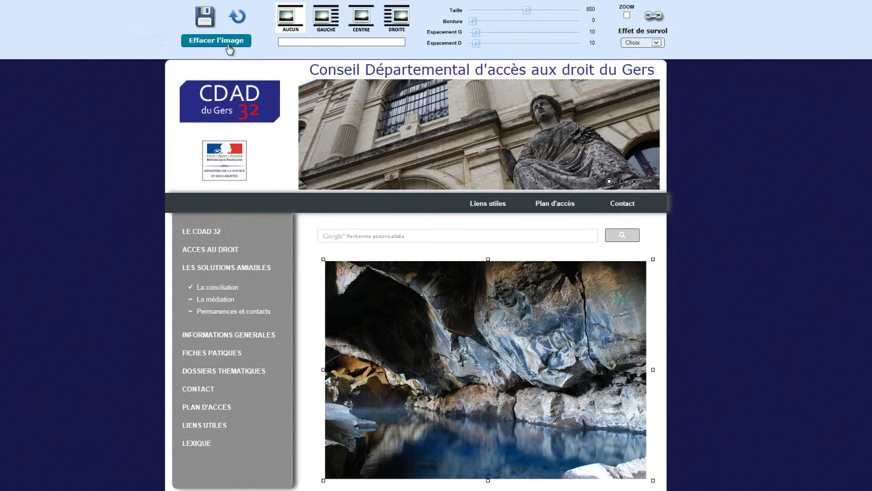
pyautogui.click(229, 47)
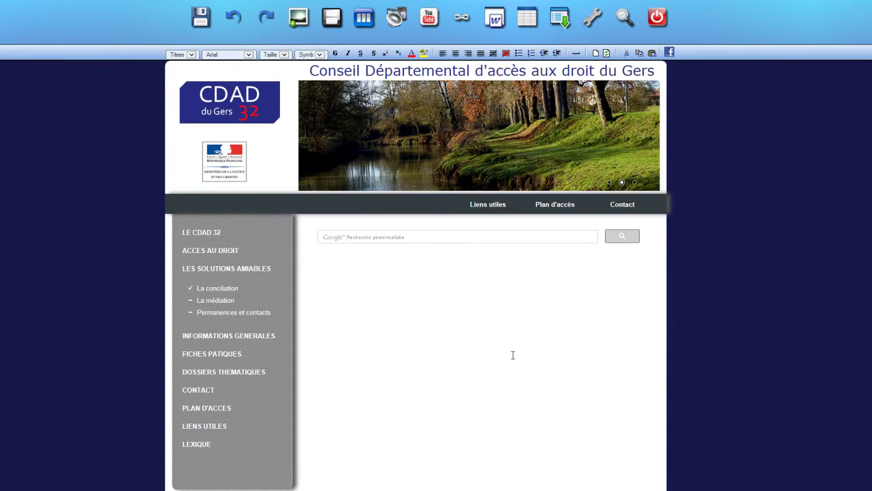
pyautogui.hotkey('ctrl', 'z')
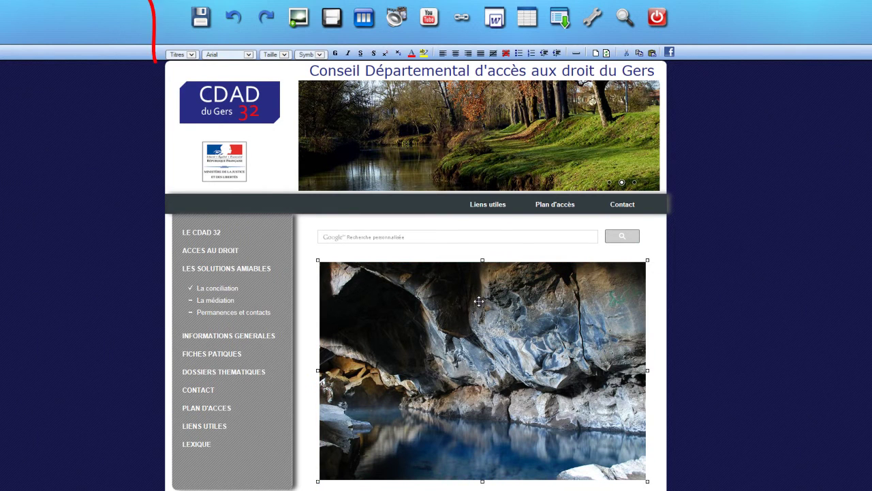
pyautogui.click(479, 301)
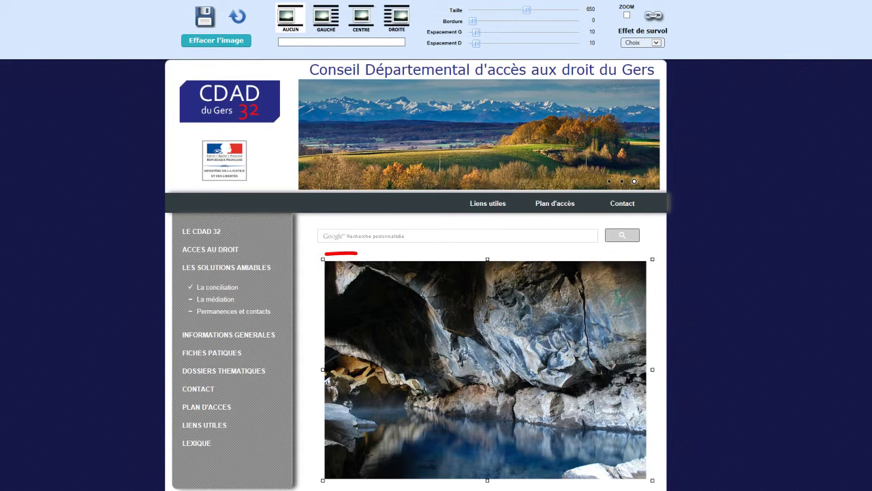
pyautogui.press('Escape')
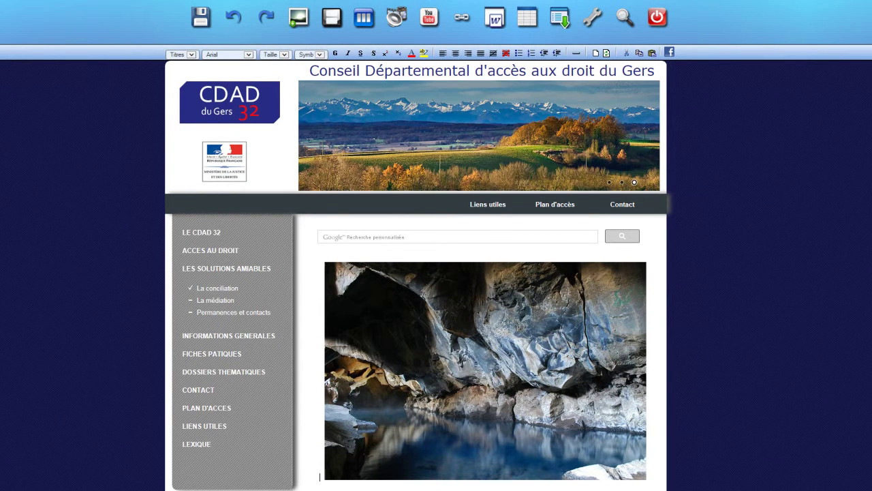
# Open the resize options for image512 in the image gallery and set the custom thumbnail width to 800.
pyautogui.click(297, 25)
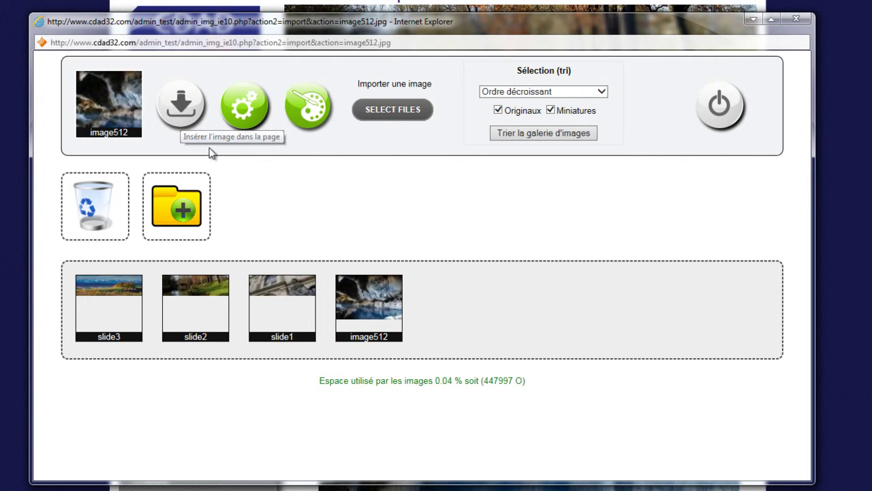
pyautogui.click(243, 116)
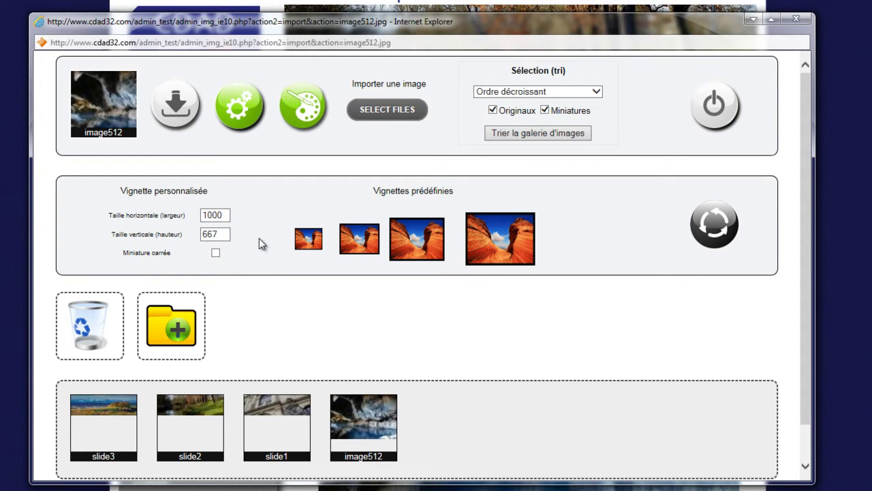
pyautogui.doubleClick(219, 216)
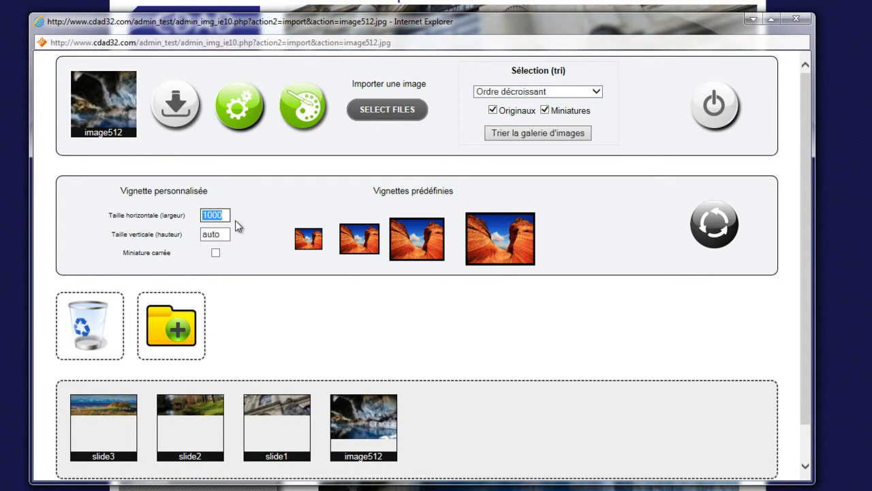
pyautogui.write('800')
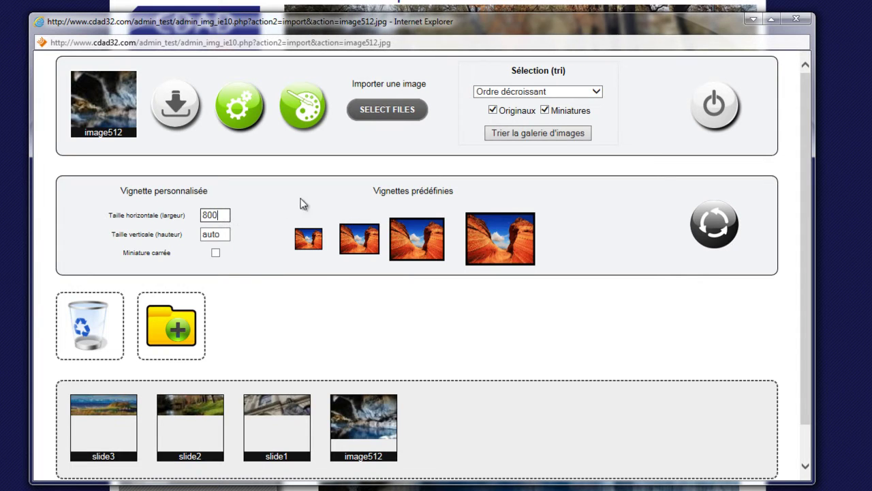
# Create a thumbnail of image512 using the third predefined thumbnail size.
pyautogui.click(311, 239)
pyautogui.click(407, 242)
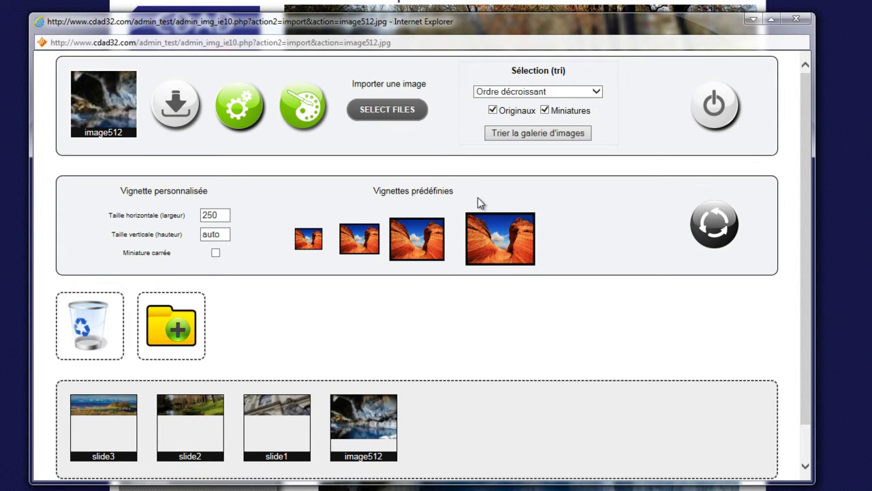
pyautogui.click(409, 243)
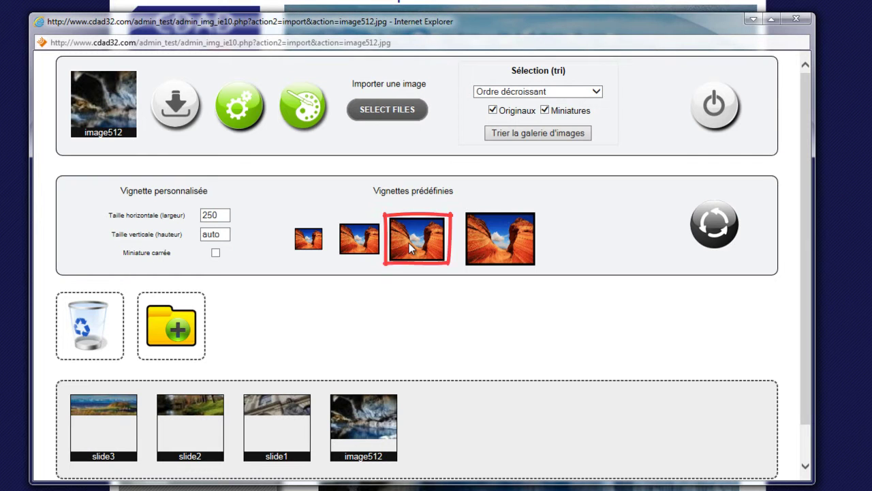
pyautogui.click(706, 230)
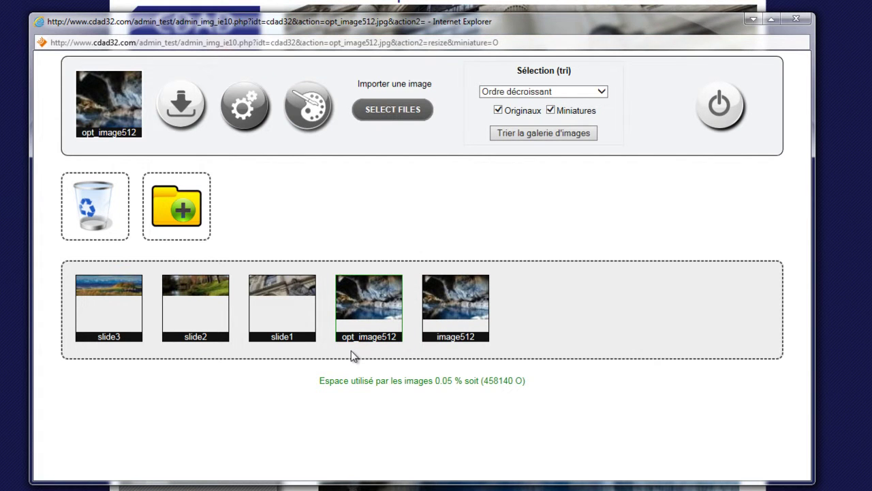
# Filter the gallery to thumbnails (Miniatures) only, followed by originals (Originaux) only.
pyautogui.click(499, 111)
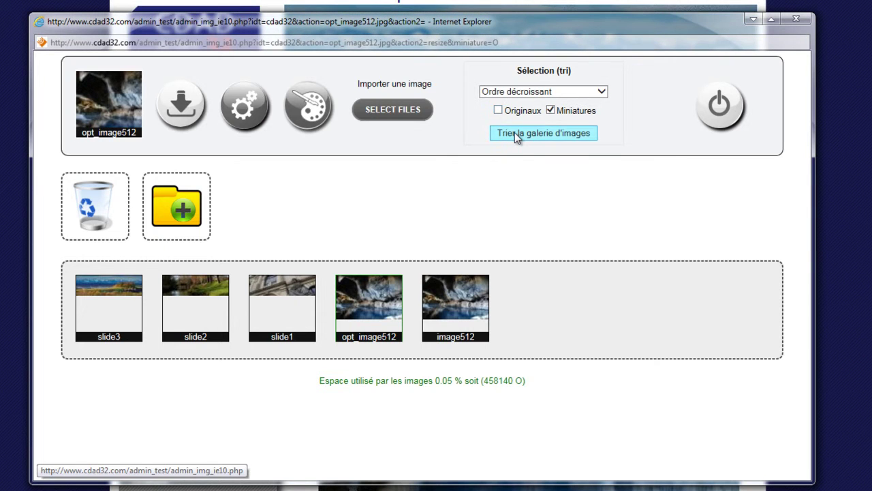
pyautogui.click(516, 134)
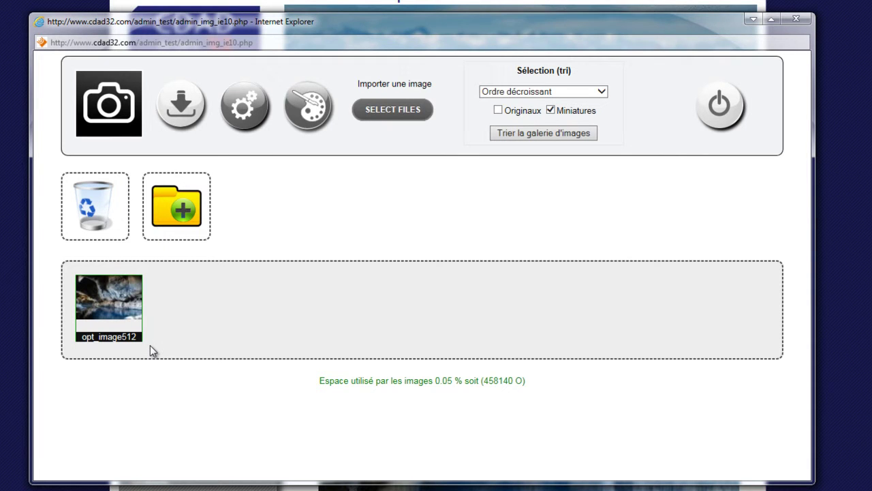
pyautogui.click(498, 109)
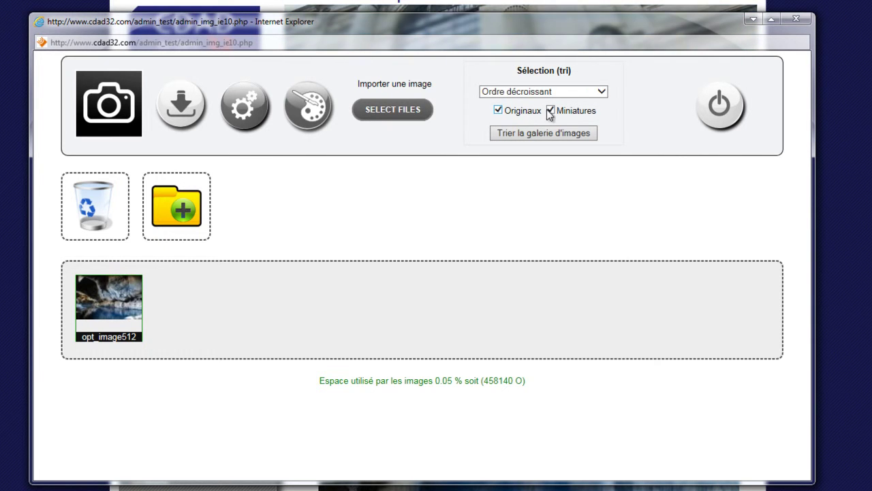
pyautogui.click(545, 133)
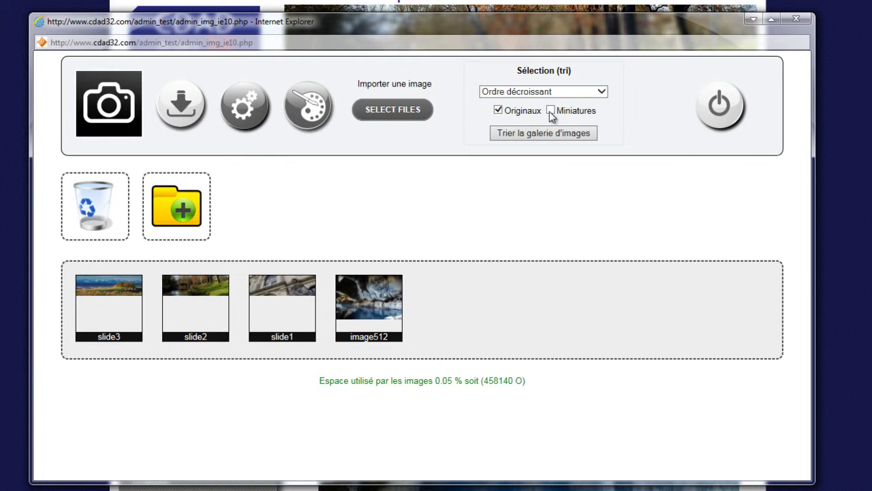
# Sort the gallery by "Ordre alphabetique croissant" with both originals and thumbnails included.
pyautogui.click(549, 92)
pyautogui.click(545, 83)
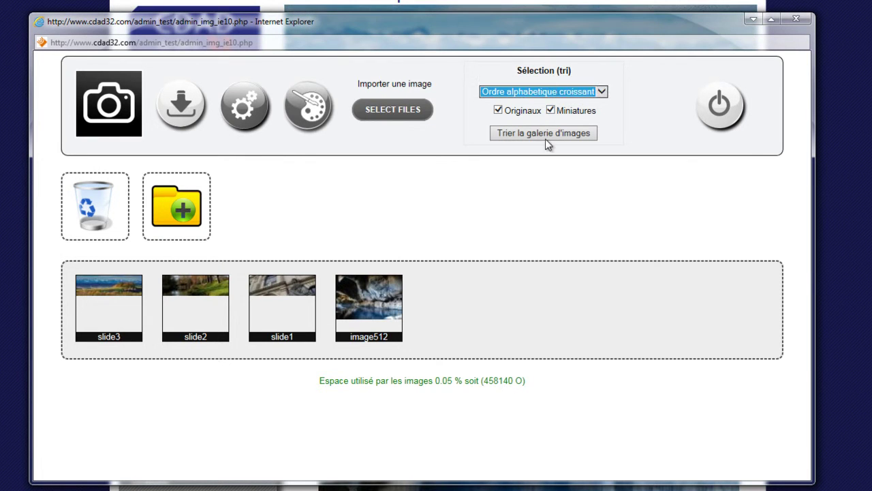
pyautogui.click(549, 132)
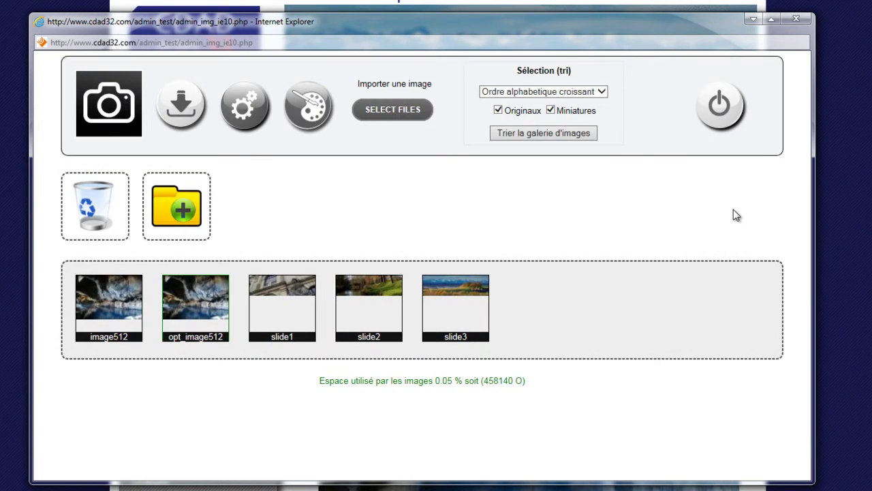
# Sort the gallery by "Ordre décroissant" with both originals and thumbnails included.
pyautogui.click(551, 91)
pyautogui.click(545, 103)
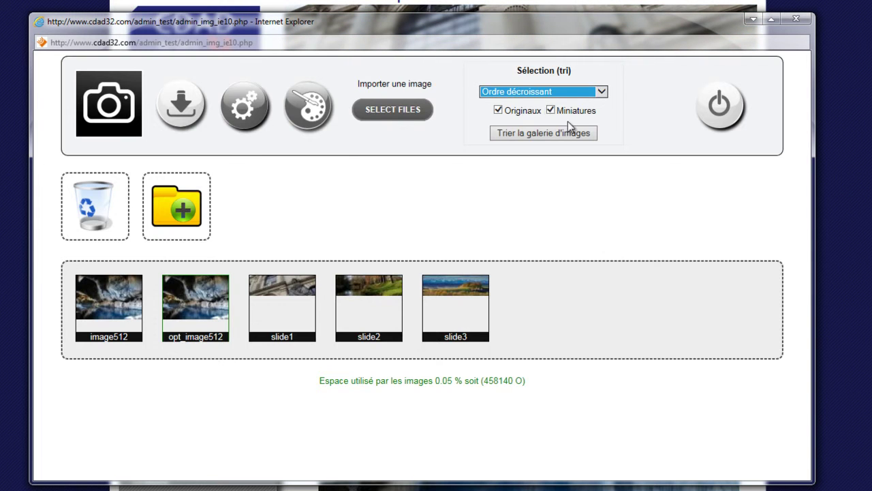
pyautogui.click(544, 132)
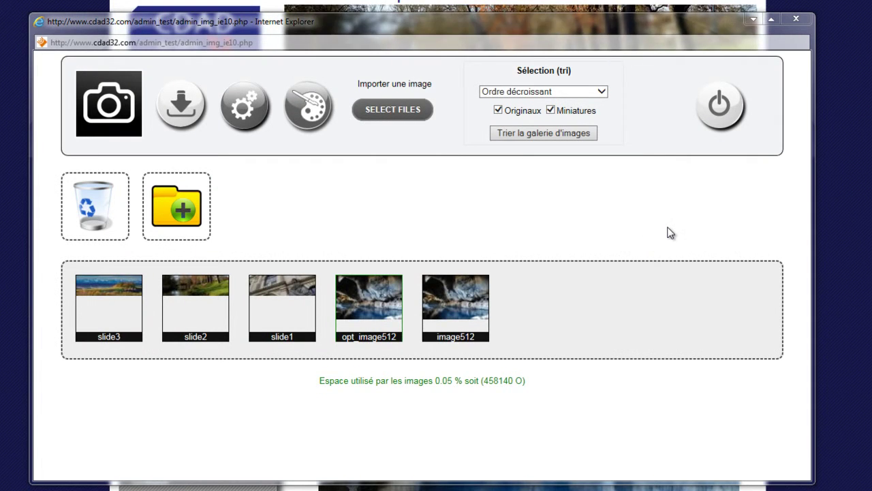
# Create a gallery folder named "Test" and move opt_image512 and image512 into it.
pyautogui.click(176, 213)
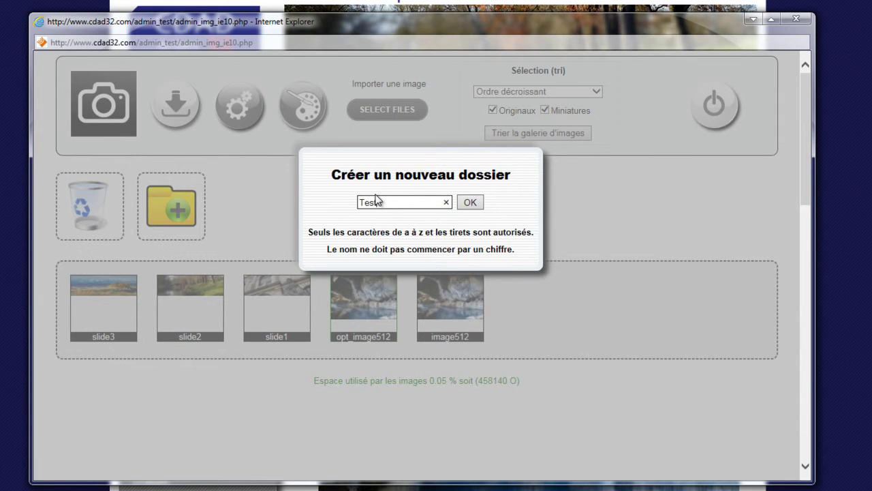
pyautogui.click(471, 204)
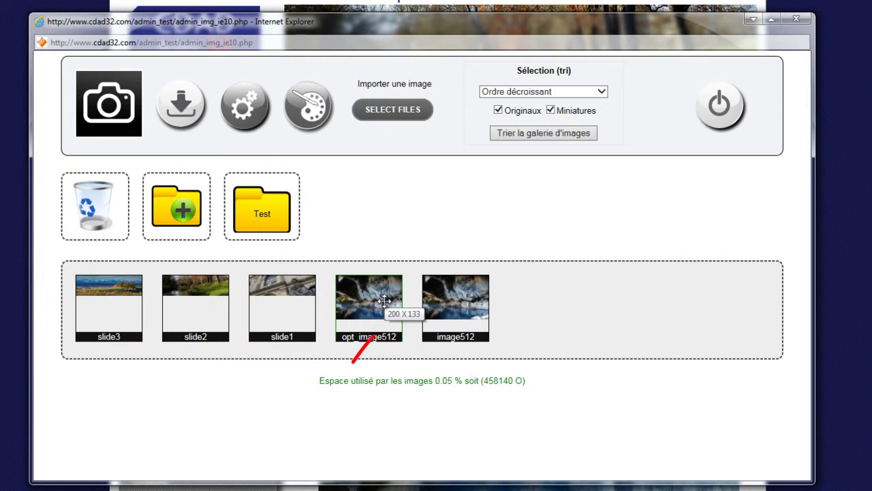
pyautogui.click(384, 300)
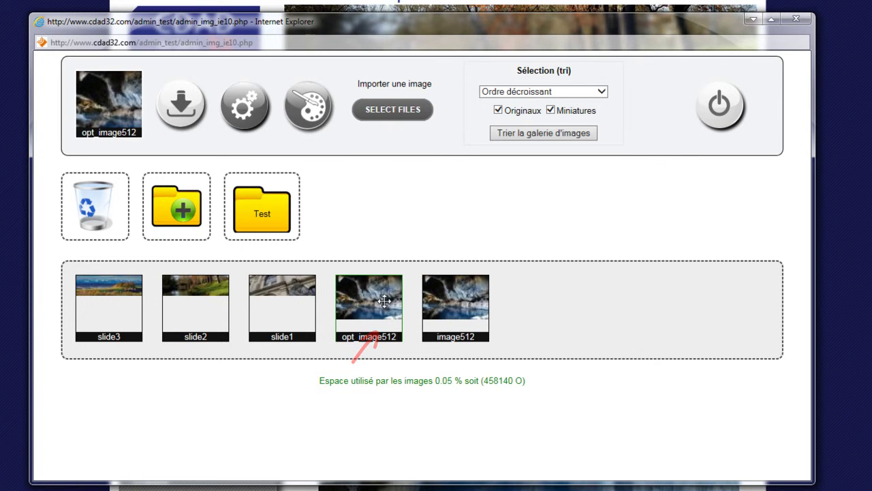
pyautogui.moveTo(383, 300); pyautogui.dragTo(281, 207)
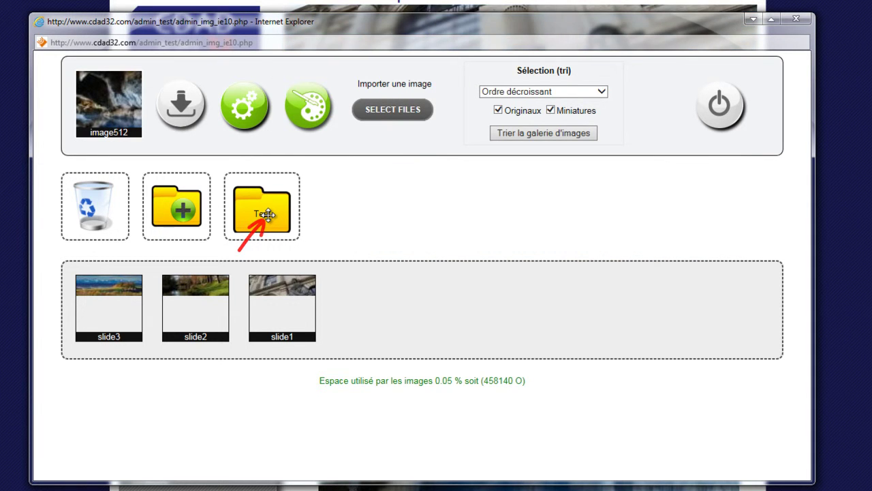
# Open the Test folder and rename it to "Tests".
pyautogui.click(266, 215)
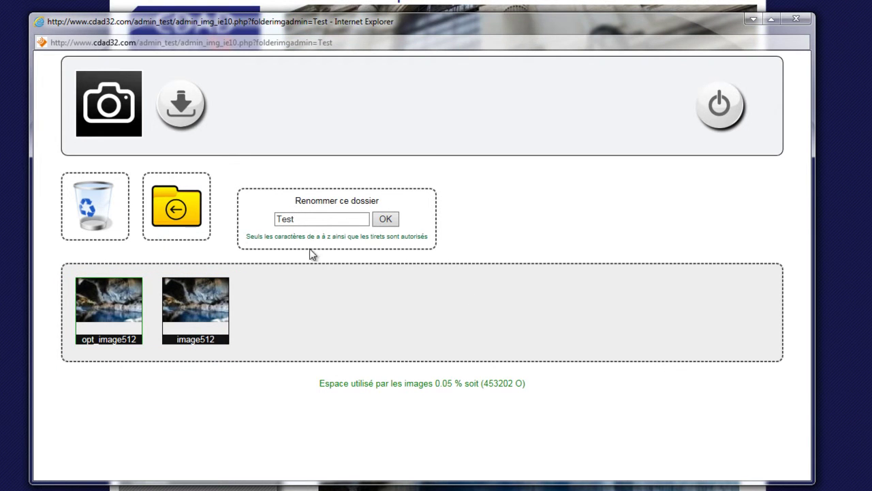
pyautogui.click(311, 218)
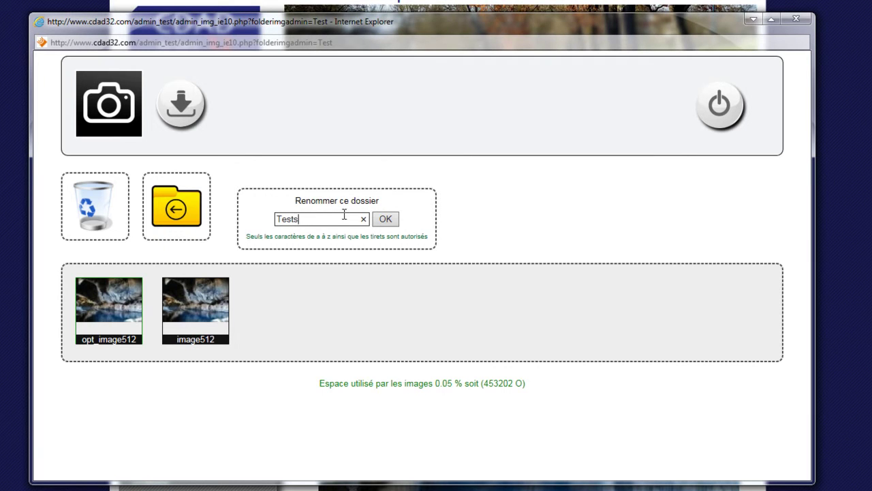
pyautogui.click(389, 220)
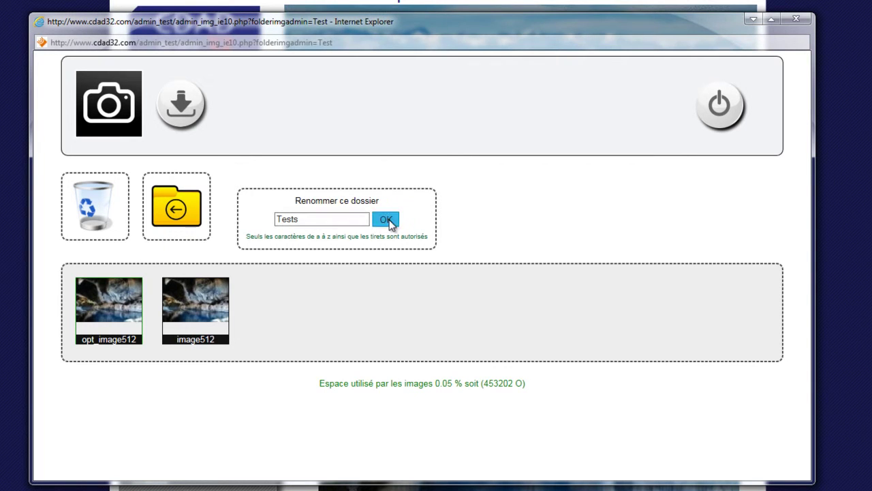
# Rename image512 to imageTest and move both images from the Tests folder back to the main gallery.
pyautogui.click(191, 341)
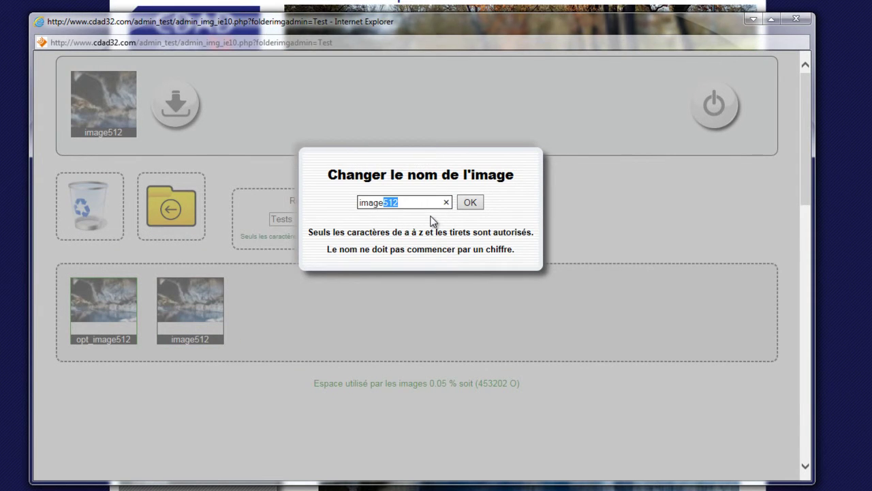
pyautogui.write('Test')
pyautogui.click(469, 202)
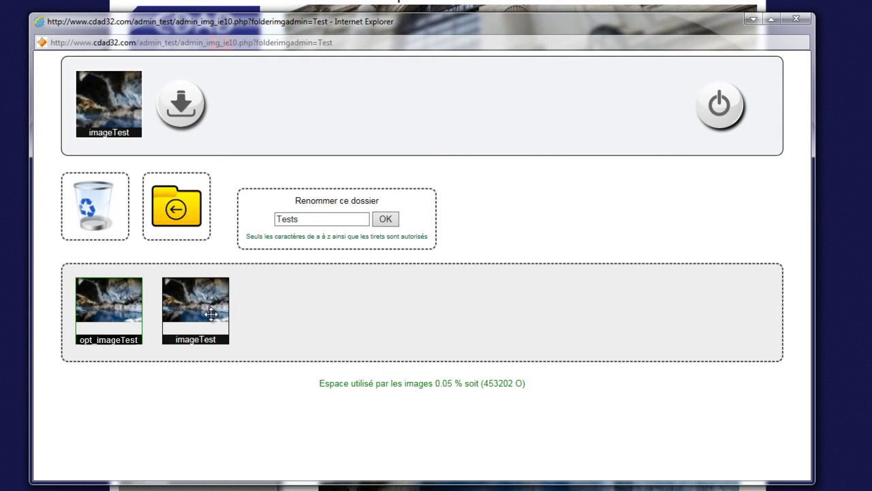
pyautogui.moveTo(211, 314); pyautogui.dragTo(185, 217)
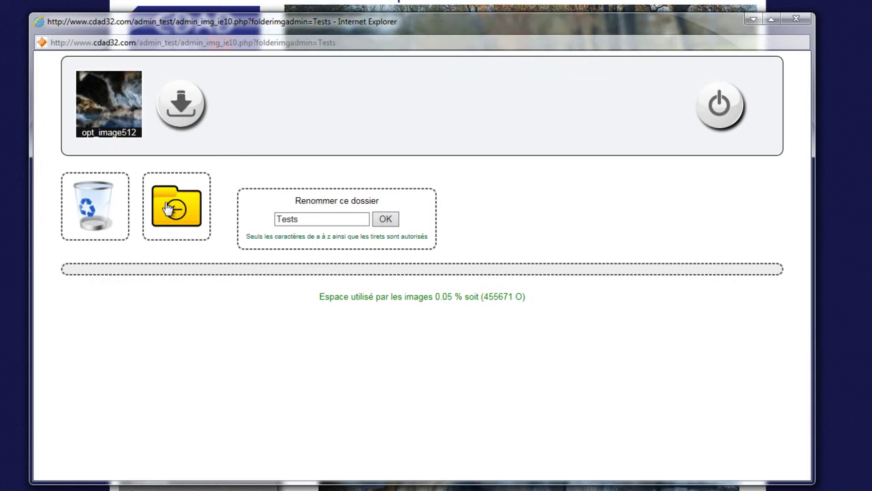
pyautogui.click(184, 217)
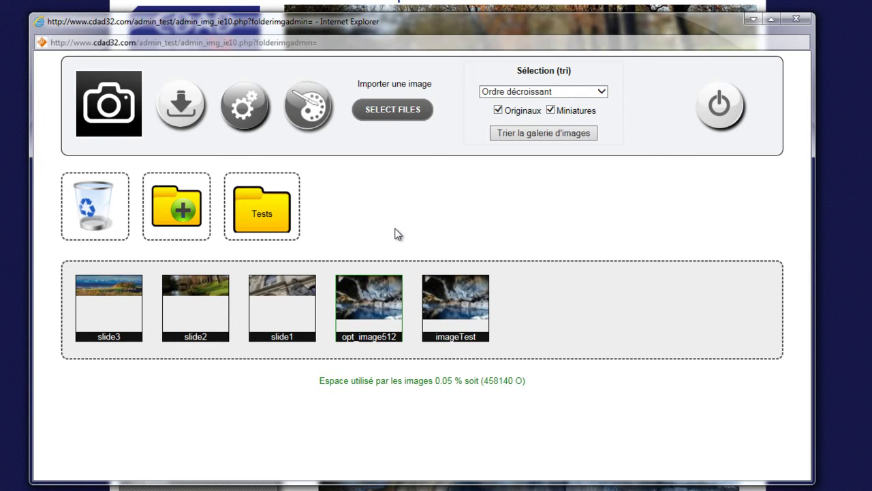
# Insert the opt_image512 thumbnail above the large cave image on the page and enable its Zoom option.
pyautogui.click(370, 300)
pyautogui.click(185, 101)
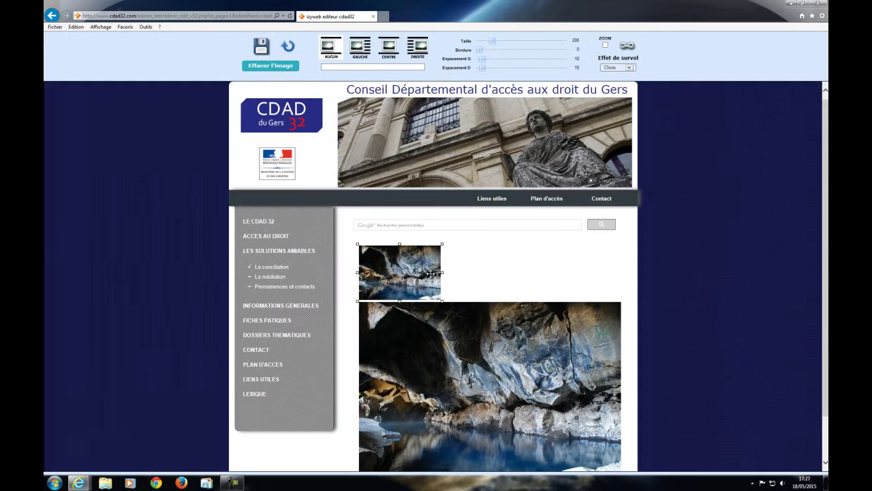
pyautogui.click(455, 270)
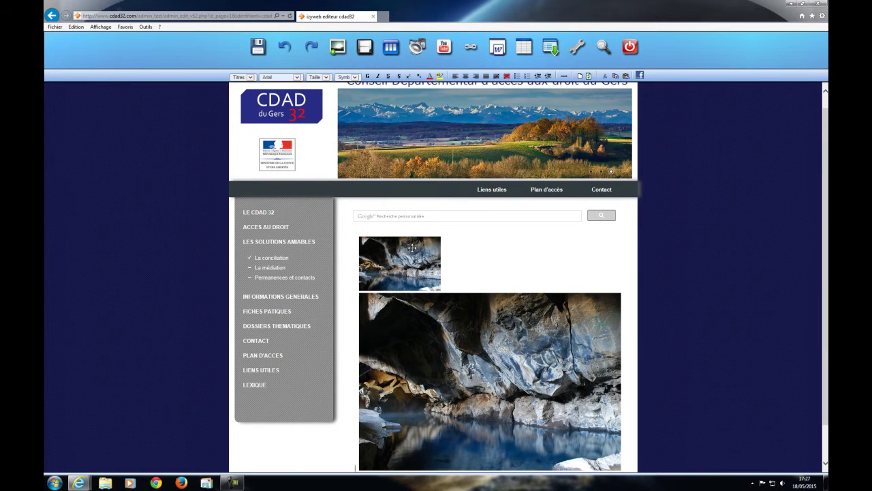
pyautogui.click(412, 247)
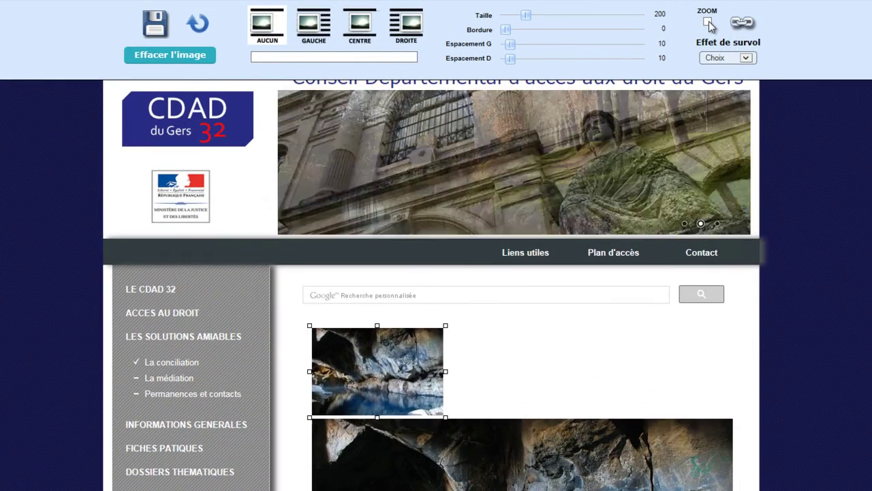
pyautogui.click(708, 22)
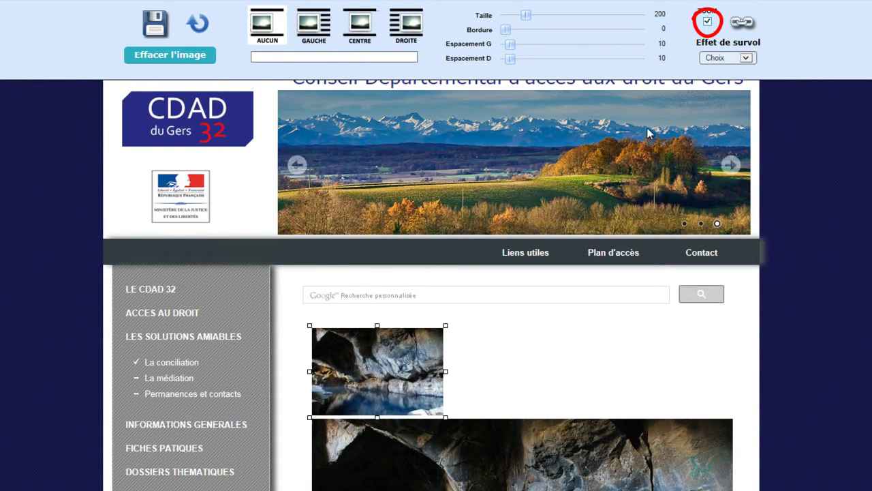
# Try to enable the Zoom option on the large cave image.
pyautogui.click(606, 483)
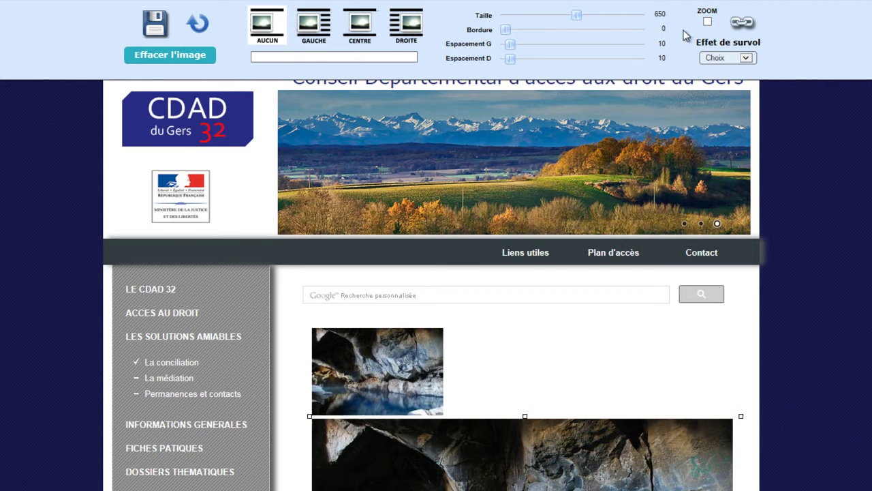
pyautogui.click(708, 23)
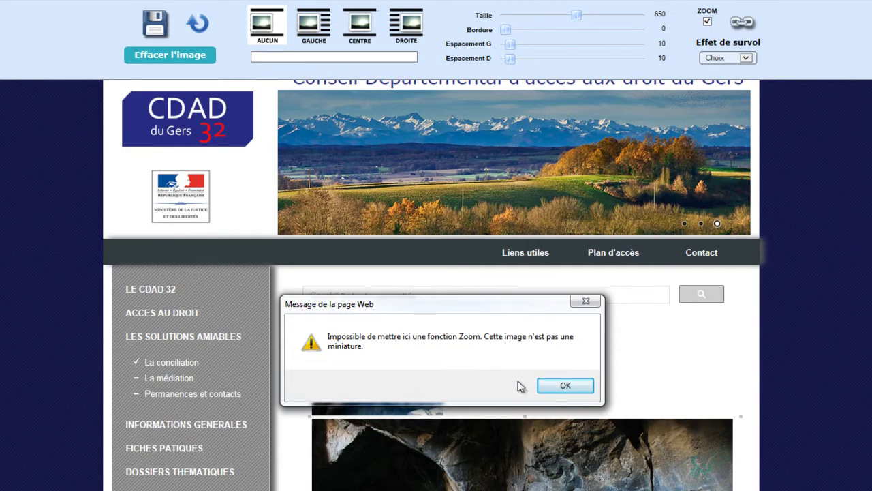
pyautogui.click(552, 385)
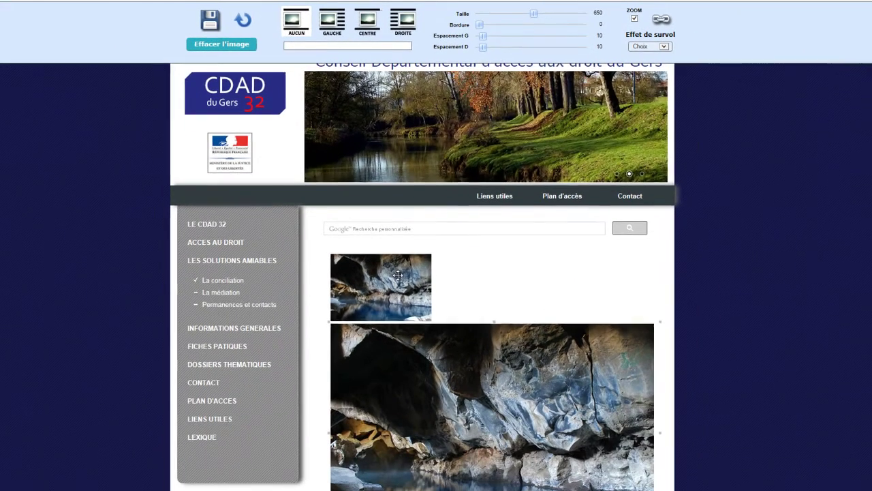
# Set the thumbnail's Taille to 212, Bordure to 2 and Espacement D to 0.
pyautogui.click(377, 371)
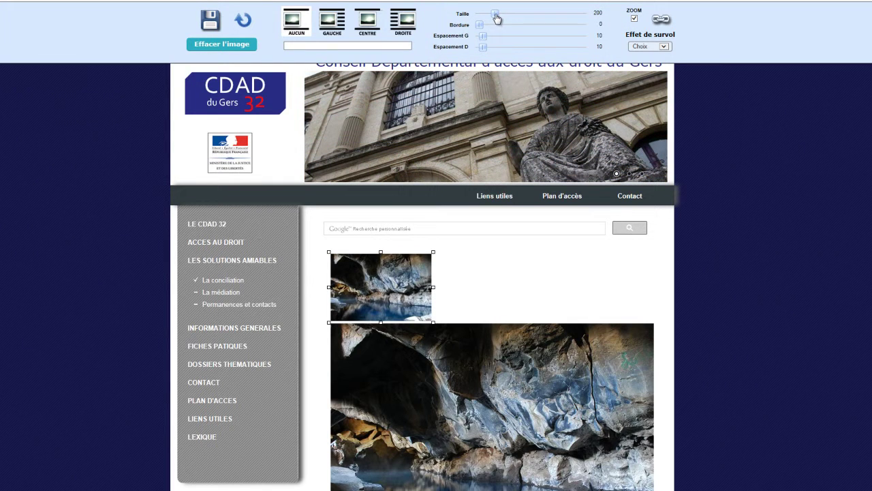
pyautogui.moveTo(497, 19); pyautogui.dragTo(480, 46)
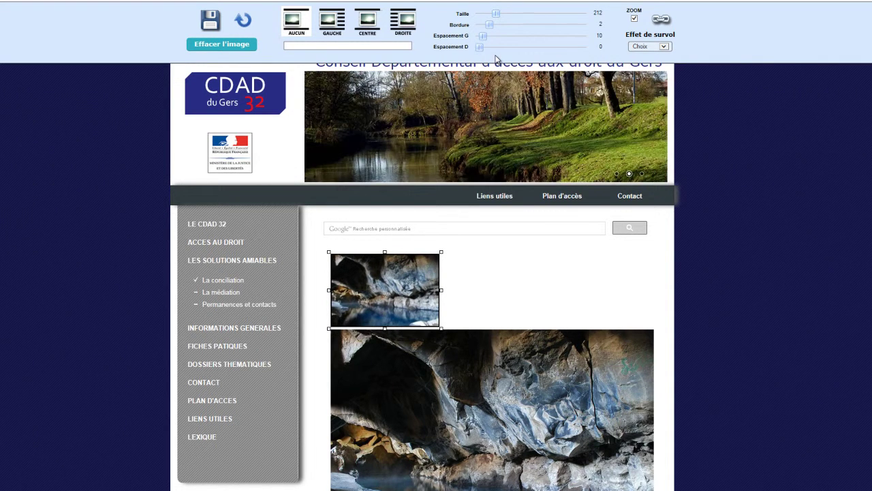
pyautogui.click(482, 251)
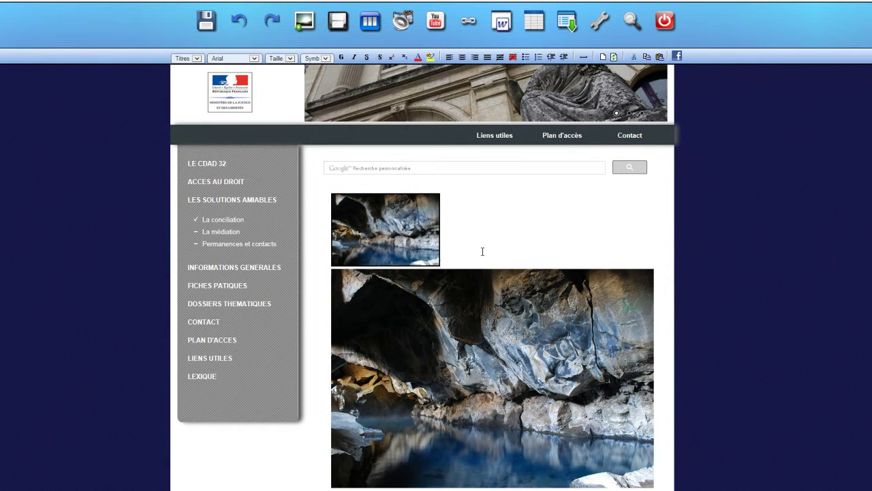
# Paste two Lorem ipsum paragraphs between the images and join the first paragraph to the thumbnail's line.
pyautogui.press('Return')
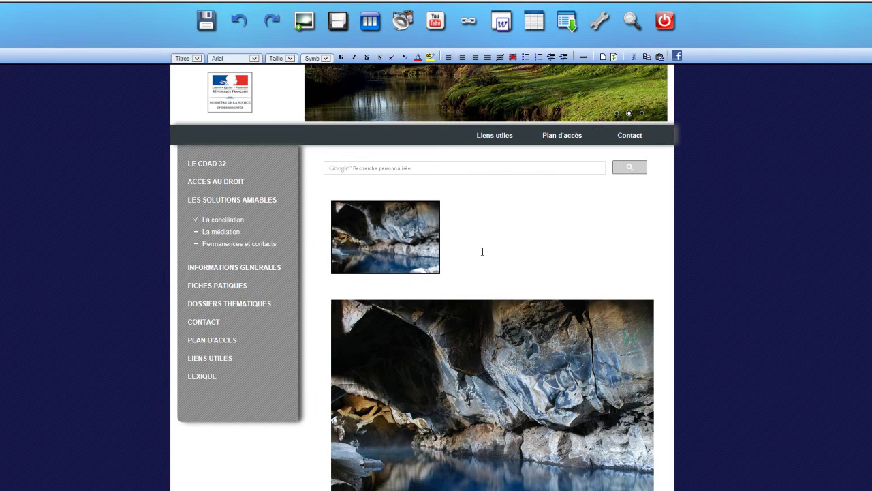
pyautogui.click(502, 26)
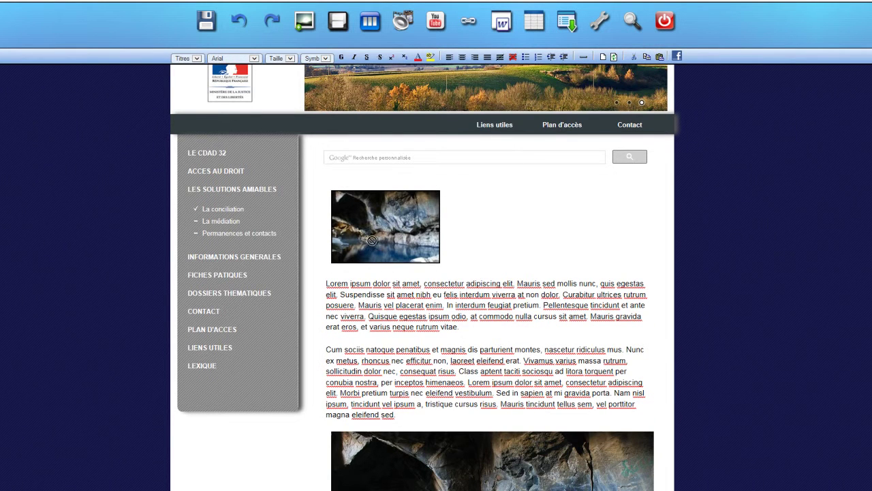
pyautogui.click(327, 286)
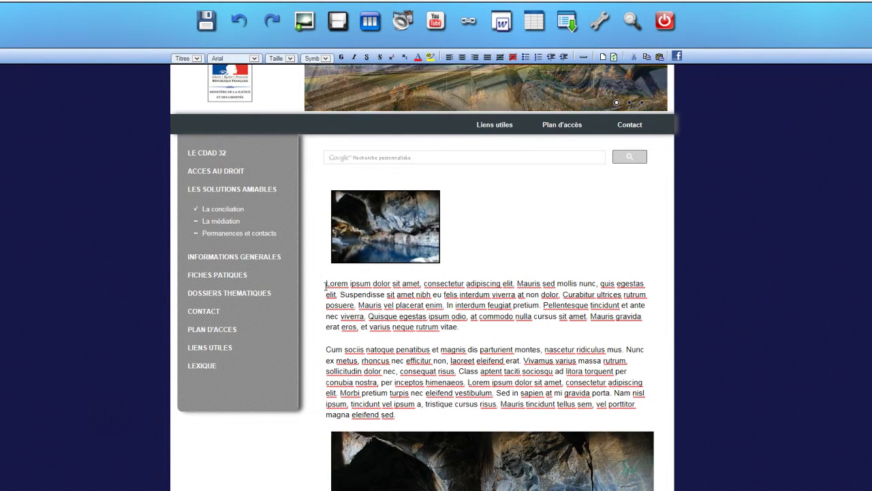
pyautogui.press('BackSpace')
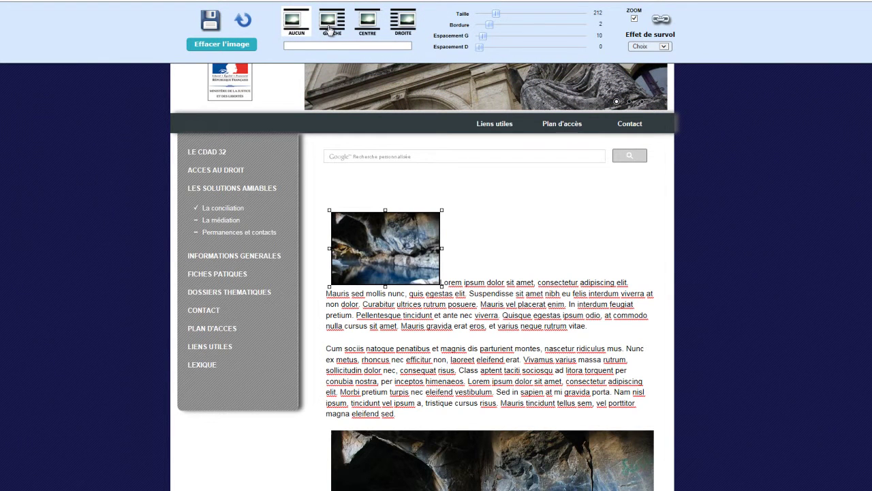
# Try Gauche and Centre alignment on the thumbnail with Espacement D 30, and settle on Droite with Espacement G 19.
pyautogui.click(329, 29)
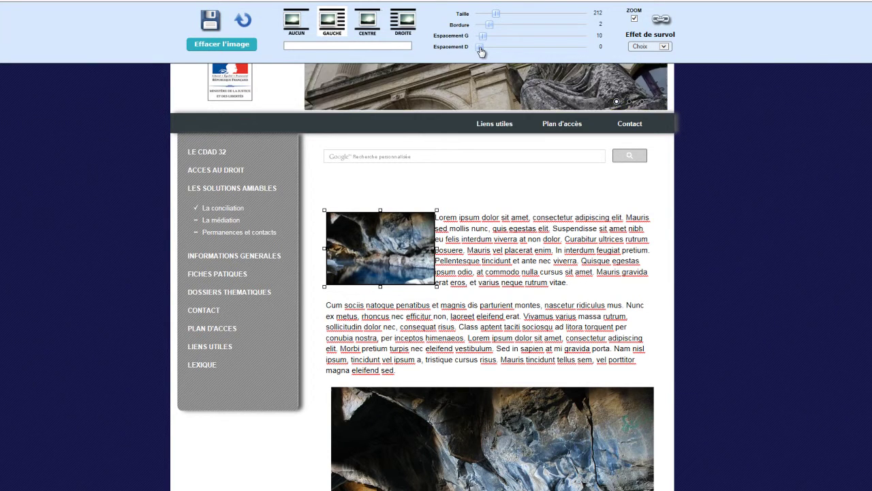
pyautogui.moveTo(481, 48); pyautogui.dragTo(490, 48)
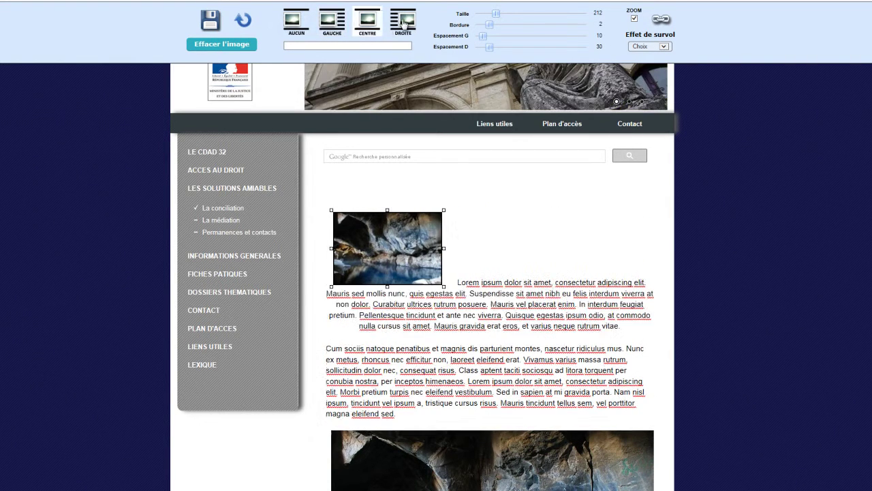
pyautogui.click(404, 23)
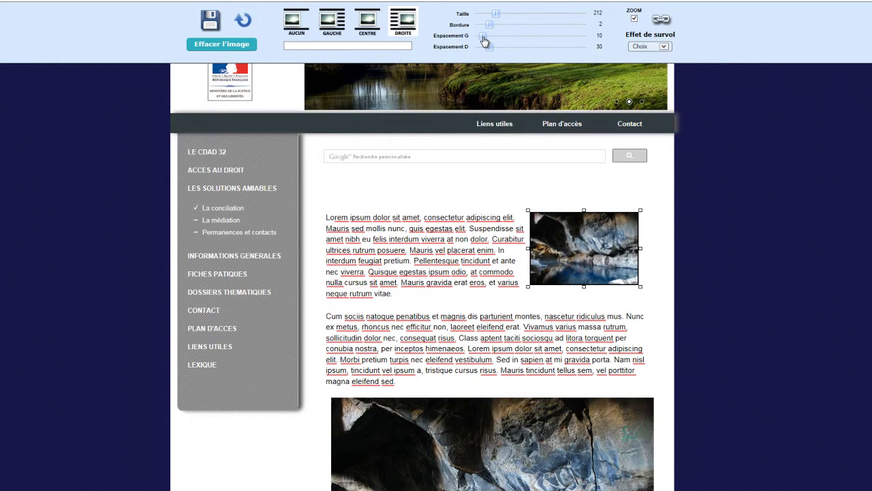
pyautogui.moveTo(484, 42)
pyautogui.mouseDown()
pyautogui.moveTo(499, 38)
pyautogui.moveTo(486, 40)
pyautogui.mouseUp()
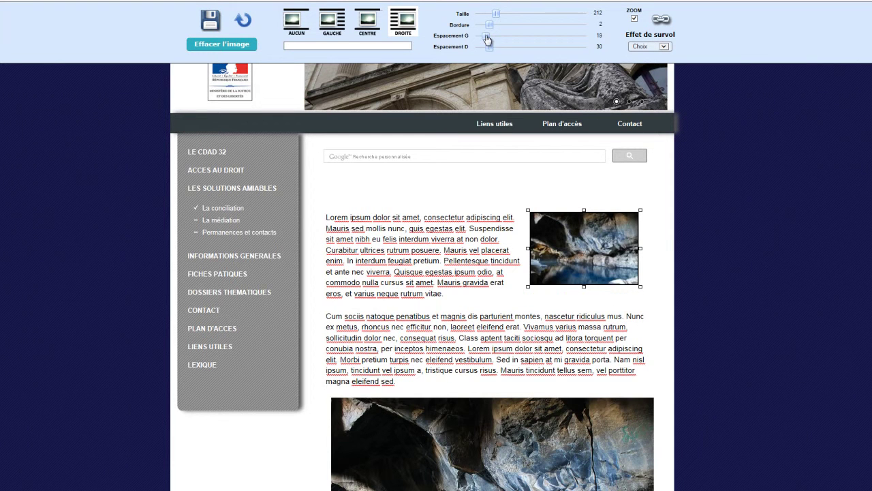
# Justify both Lorem ipsum paragraphs.
pyautogui.moveTo(404, 380); pyautogui.dragTo(324, 217)
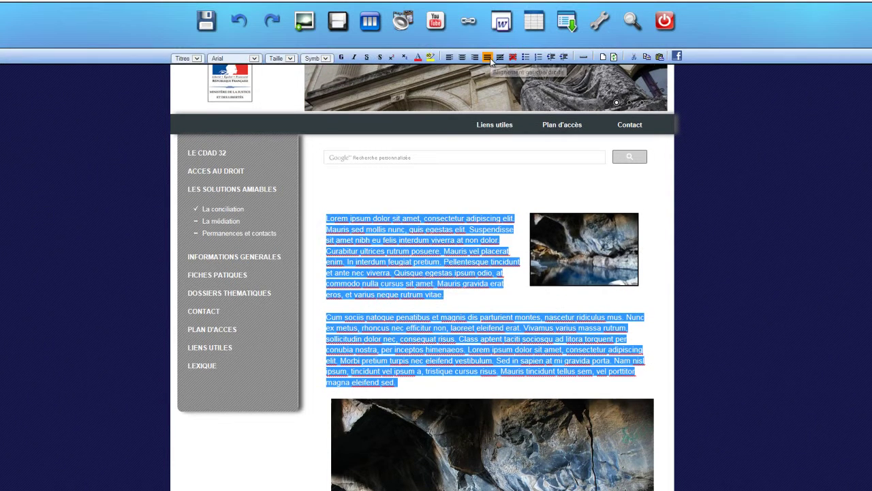
pyautogui.click(488, 57)
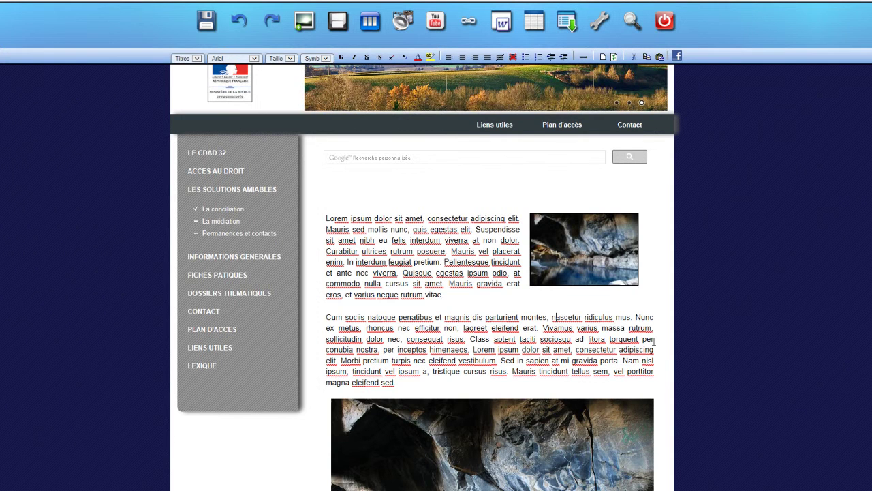
# Add the heading "Titre" above the first paragraph, centred and in the Titre 2 style.
pyautogui.write('itre')
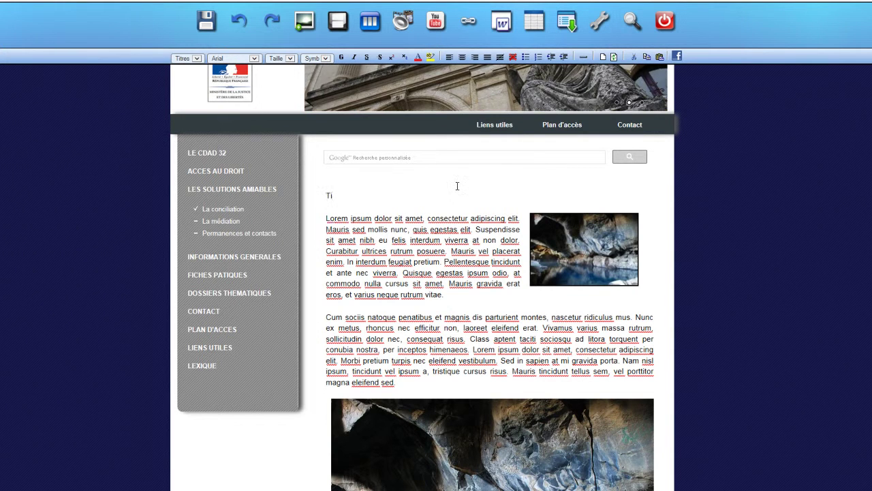
pyautogui.doubleClick(329, 193)
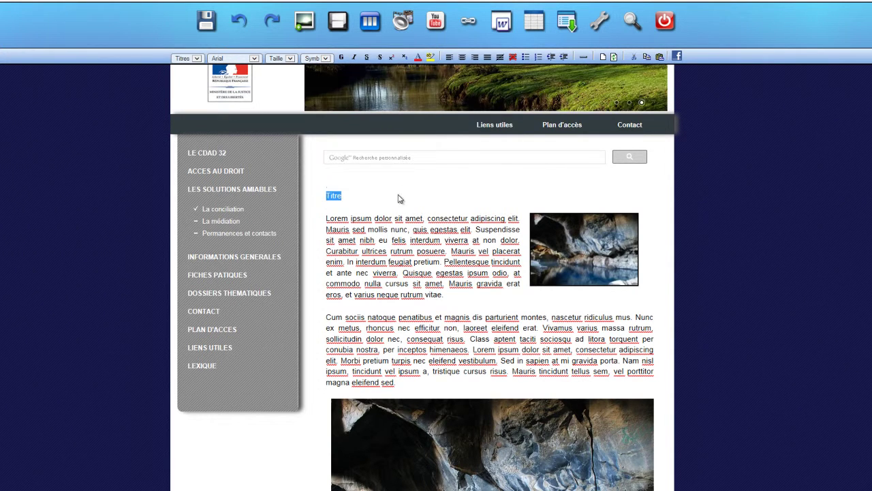
pyautogui.click(462, 57)
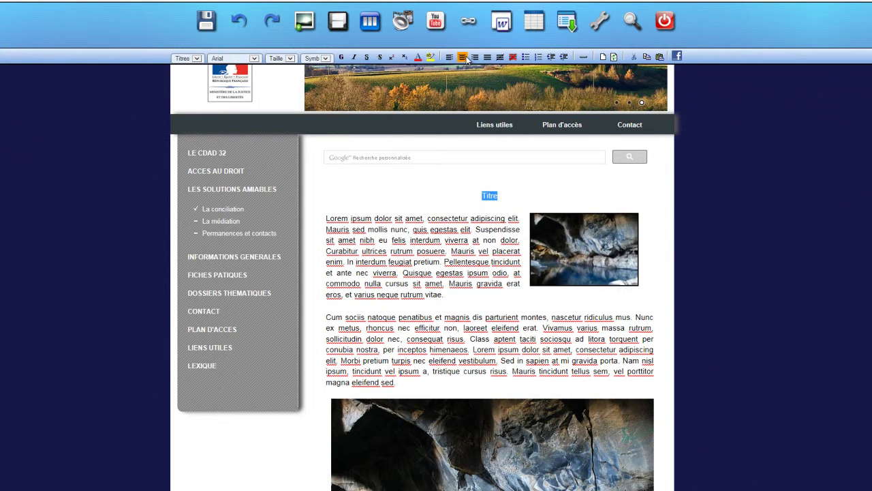
pyautogui.click(195, 58)
pyautogui.click(353, 395)
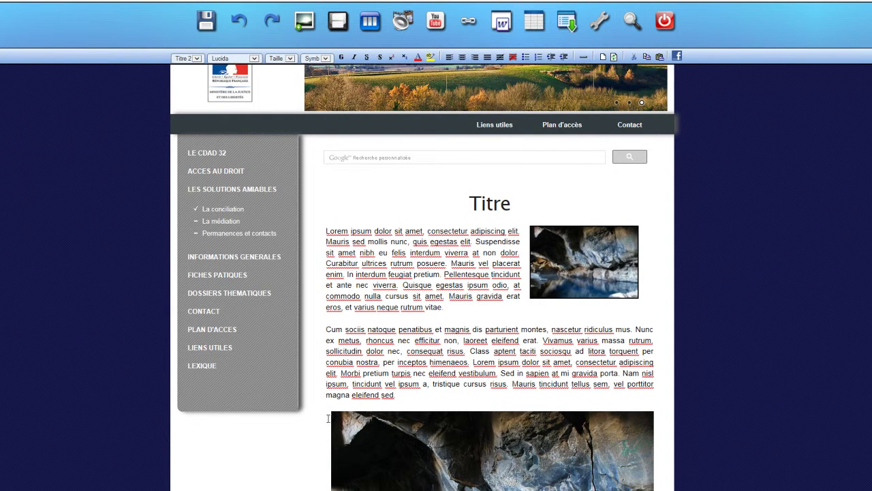
# Set the large cave image's Espacement G and Espacement D to 0.
pyautogui.click(355, 425)
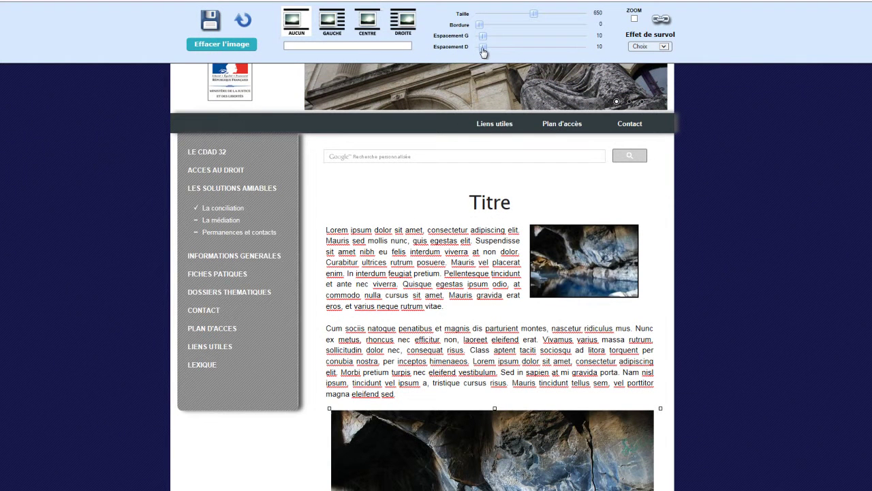
pyautogui.moveTo(483, 47); pyautogui.dragTo(477, 37)
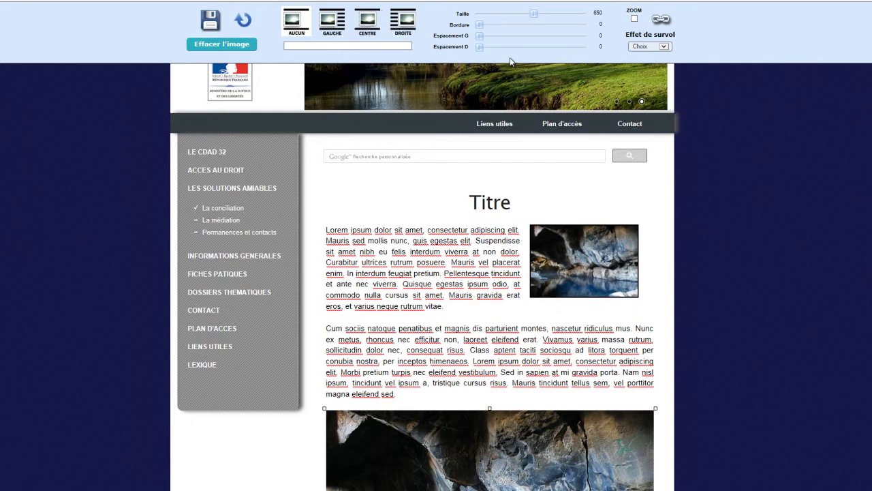
pyautogui.click(823, 328)
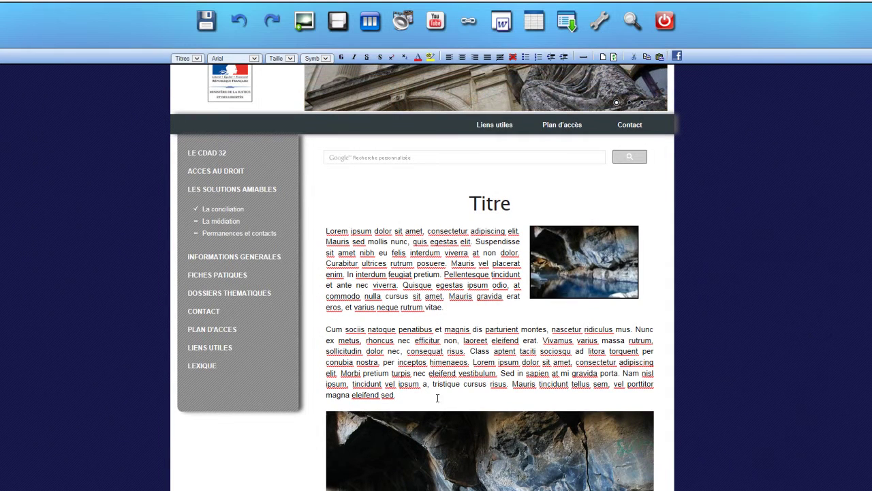
# Delete the second Lorem ipsum paragraph above the large cave image.
pyautogui.moveTo(409, 397); pyautogui.dragTo(326, 329)
pyautogui.press('Delete')
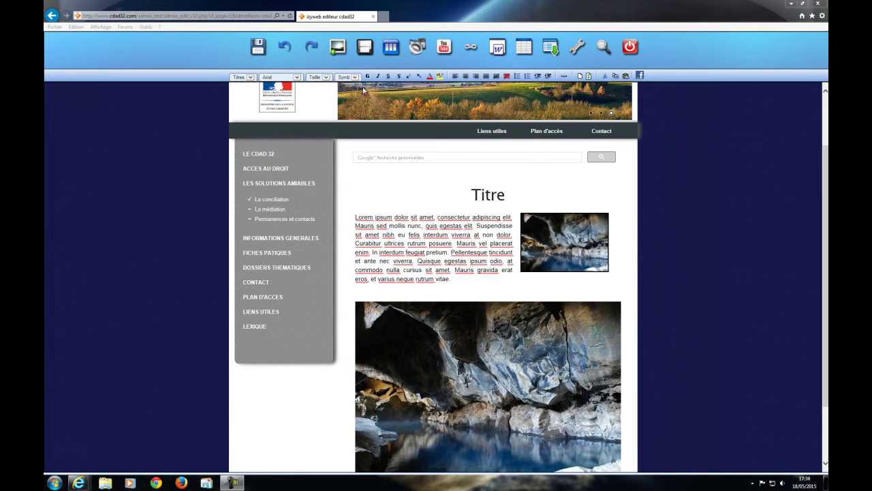
# Open imageTest from the image gallery in the Pixlr photo editor.
pyautogui.click(336, 49)
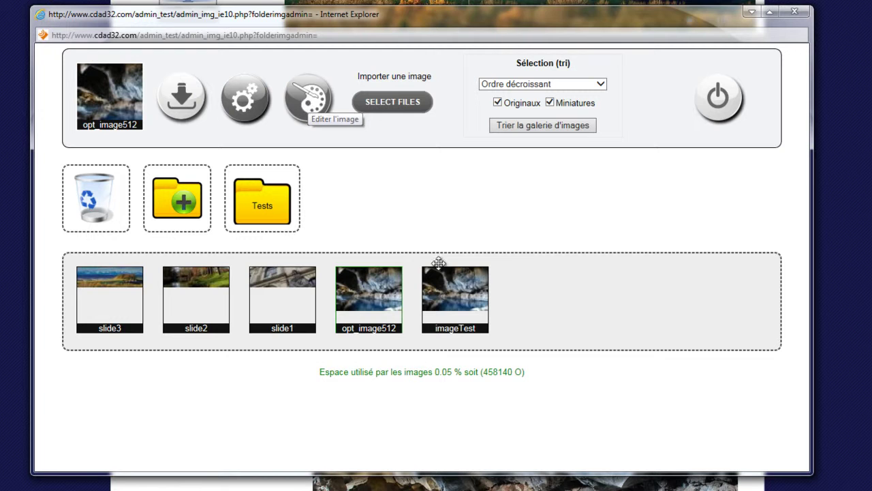
pyautogui.click(474, 300)
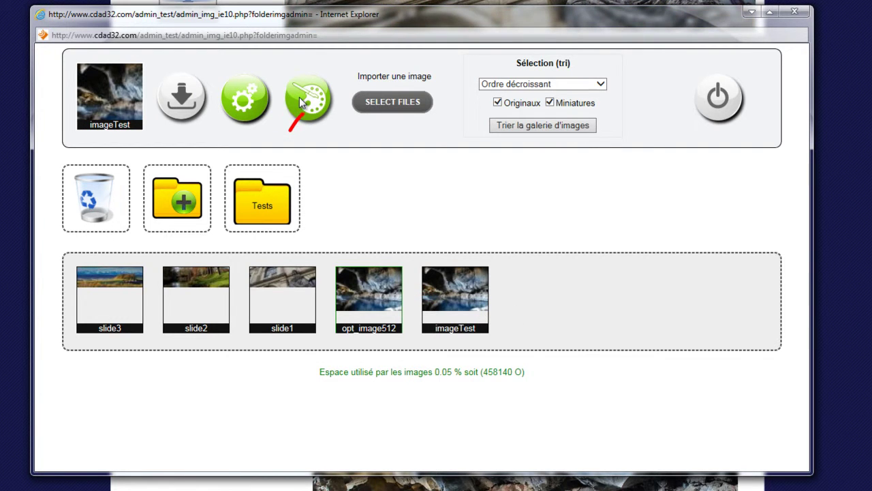
pyautogui.click(300, 99)
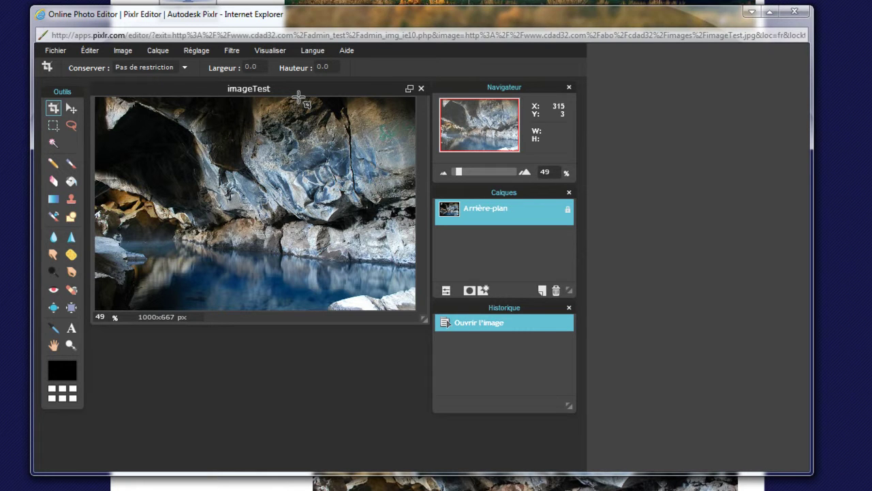
# Leave the Pixlr photo editor and return to the website's image gallery.
pyautogui.click(55, 50)
pyautogui.click(54, 146)
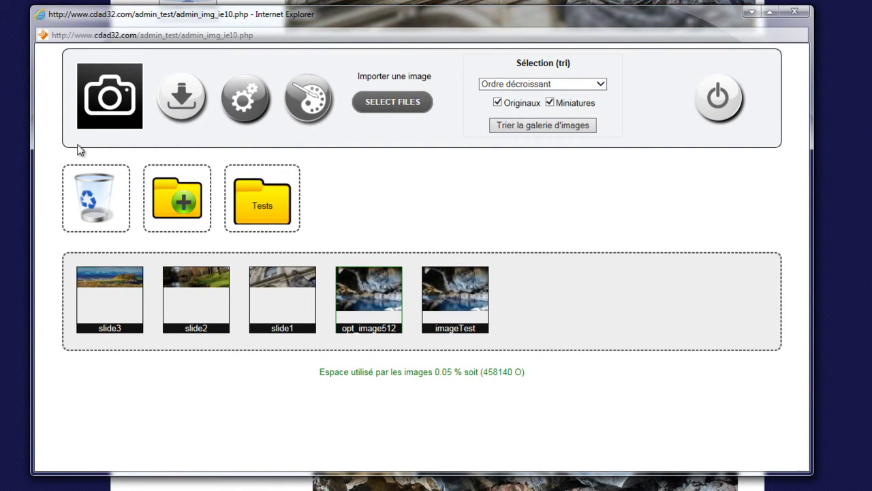
# Delete the images opt_image512 and imageTest and the Tests folder from the image gallery.
pyautogui.moveTo(356, 286); pyautogui.dragTo(91, 195)
pyautogui.moveTo(368, 299); pyautogui.dragTo(94, 199)
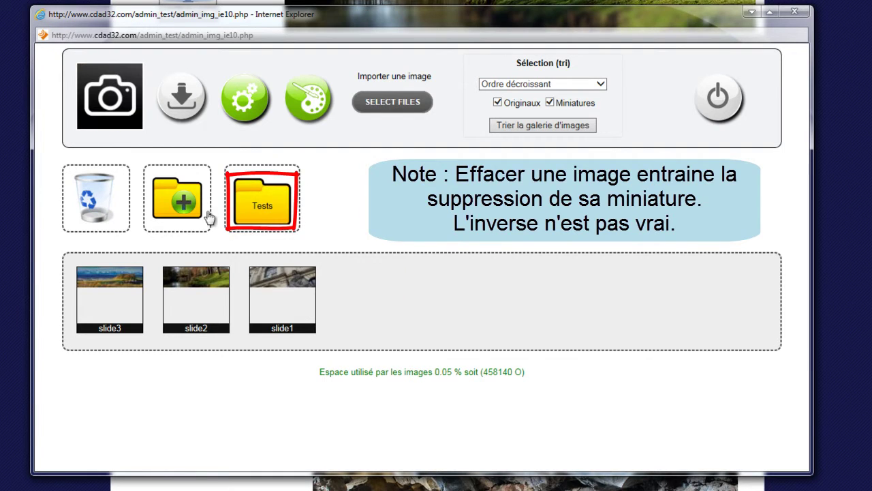
pyautogui.moveTo(262, 205); pyautogui.dragTo(93, 198)
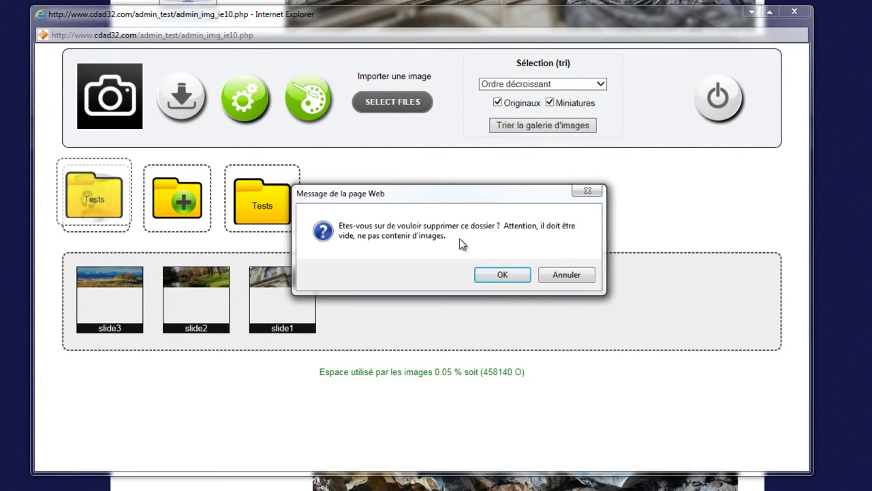
pyautogui.click(494, 276)
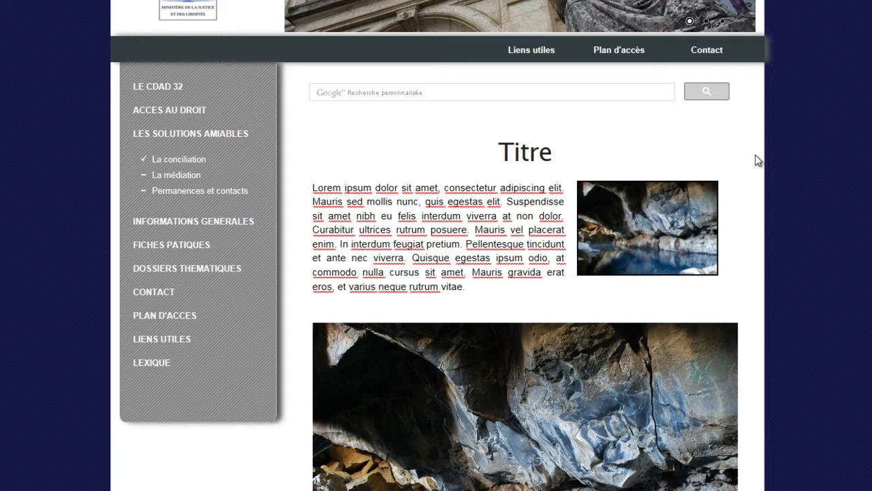
# Start a link on the large cave image and choose the internal page Contact as its target.
pyautogui.click(553, 409)
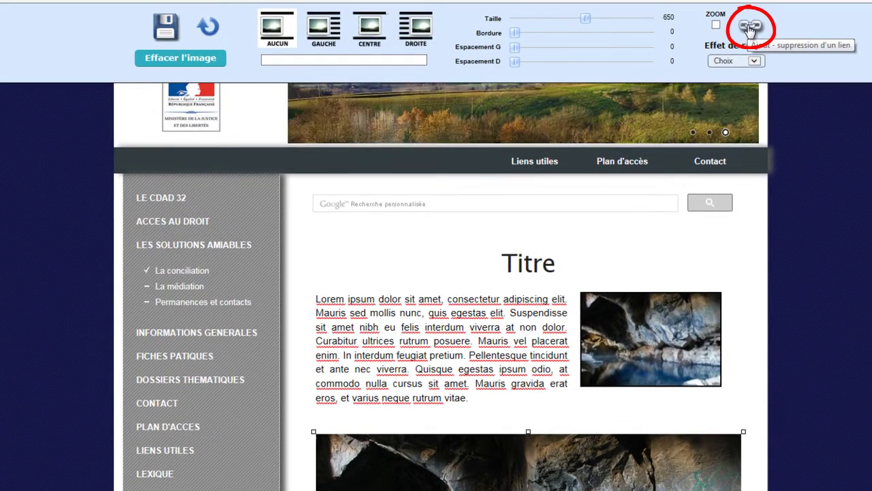
pyautogui.click(750, 27)
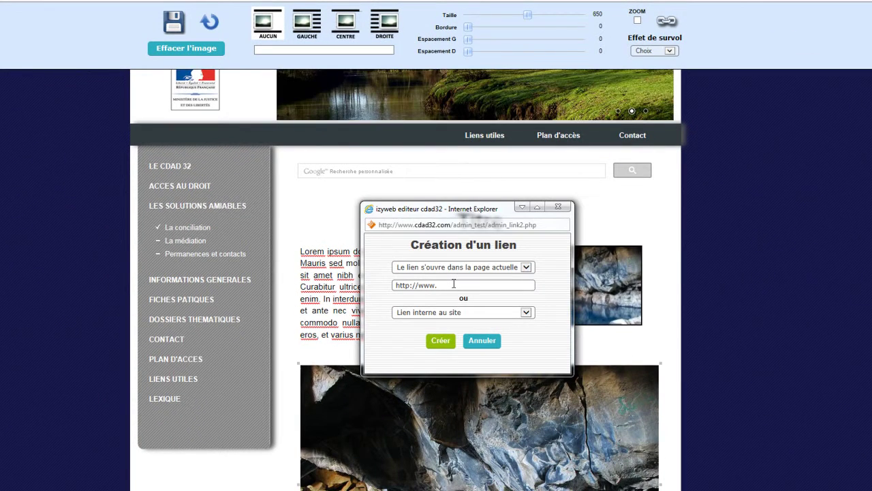
pyautogui.click(450, 312)
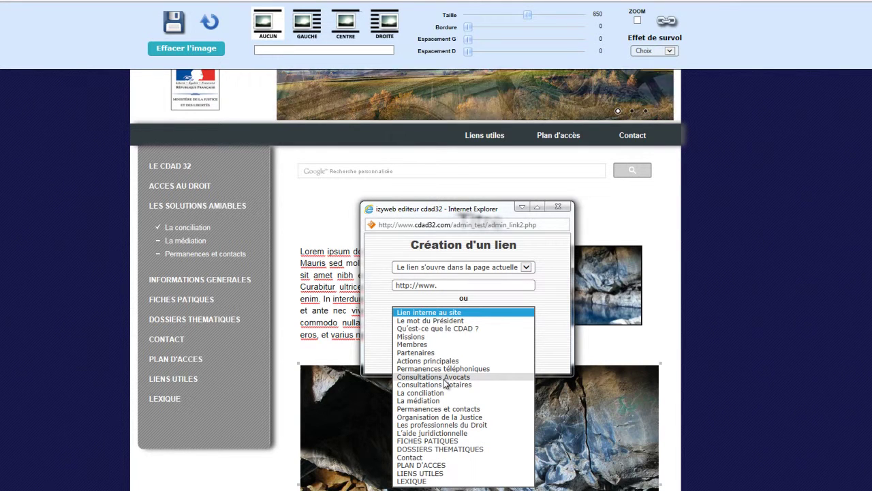
pyautogui.click(438, 457)
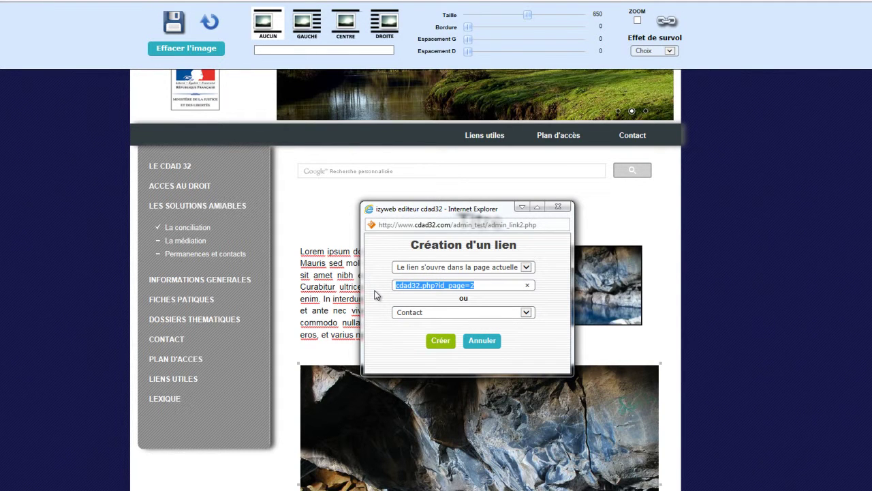
pyautogui.press('Delete')
pyautogui.write('http://')
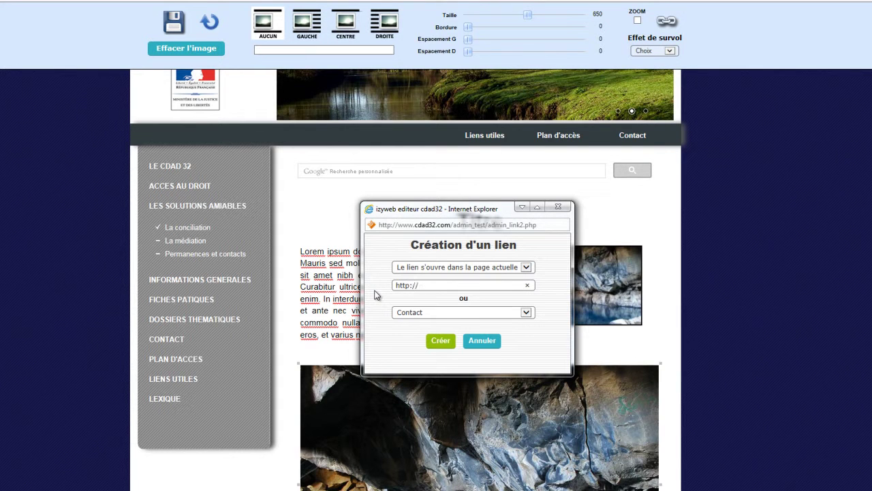
pyautogui.write('www.izyweb.com')
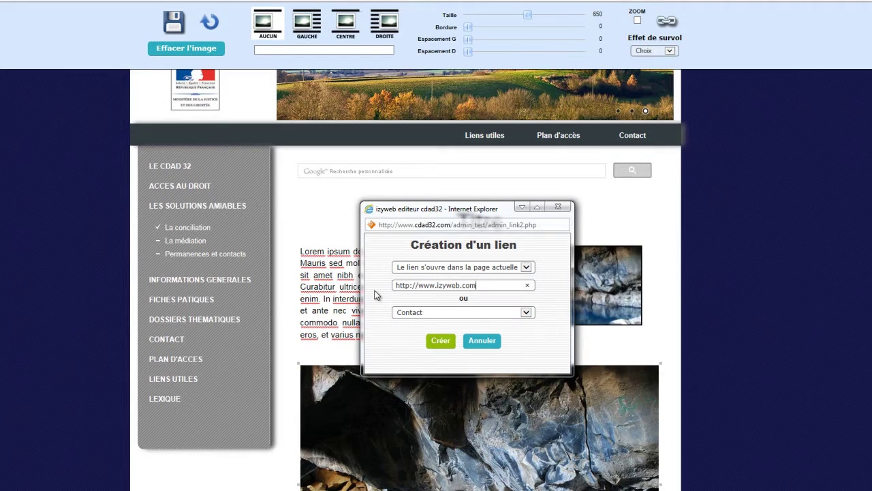
pyautogui.click(433, 340)
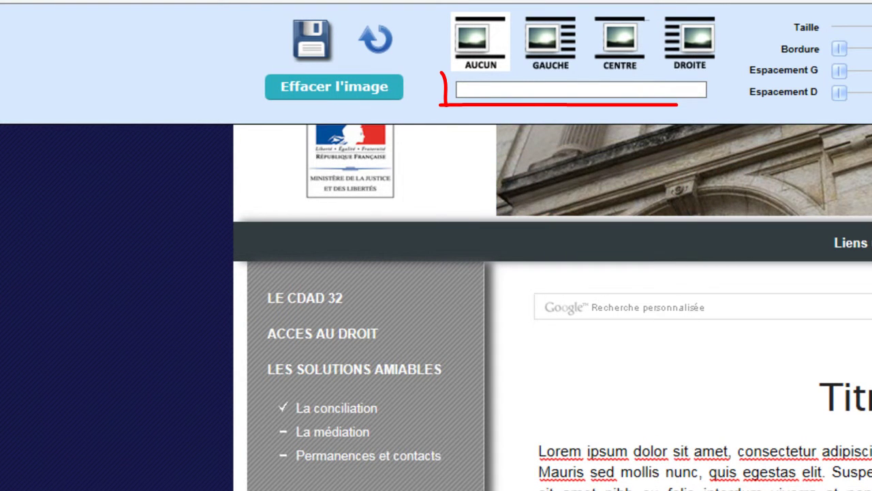
# Enter Test as the large cave image's text and keep the image selected.
pyautogui.click(515, 91)
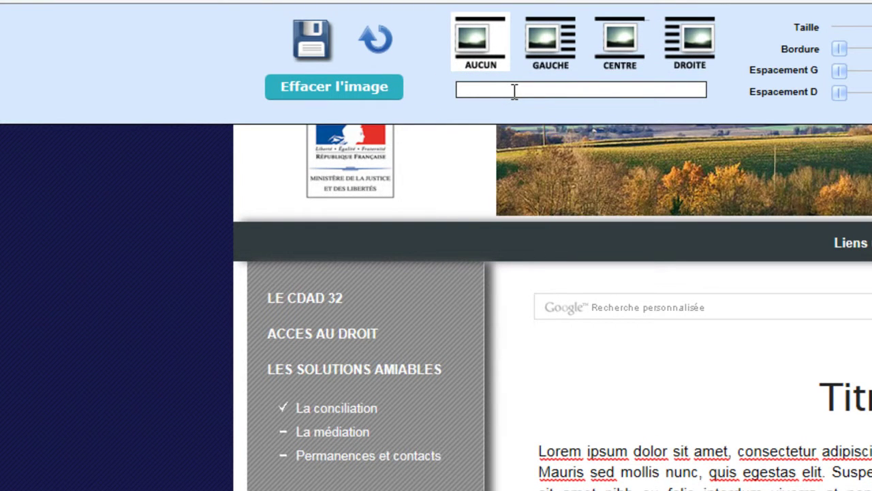
pyautogui.write('Test')
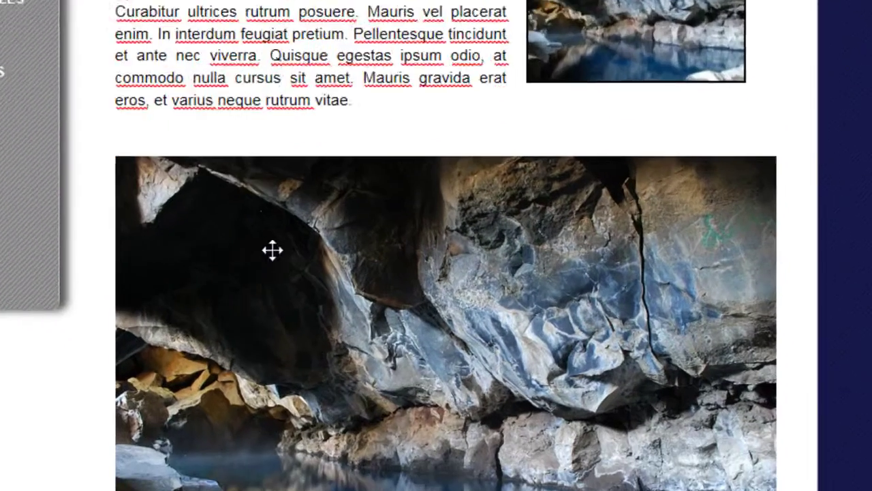
pyautogui.click(404, 373)
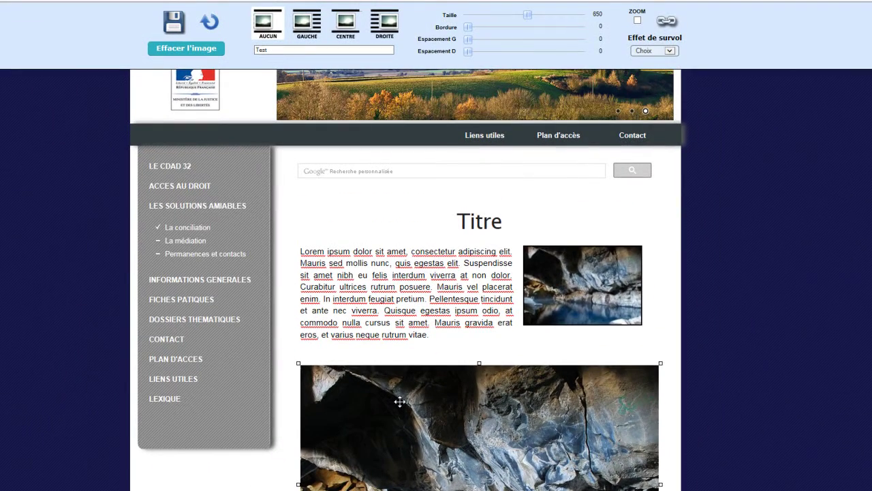
# Examine the Effet de survol options available for the large cave image.
pyautogui.click(671, 52)
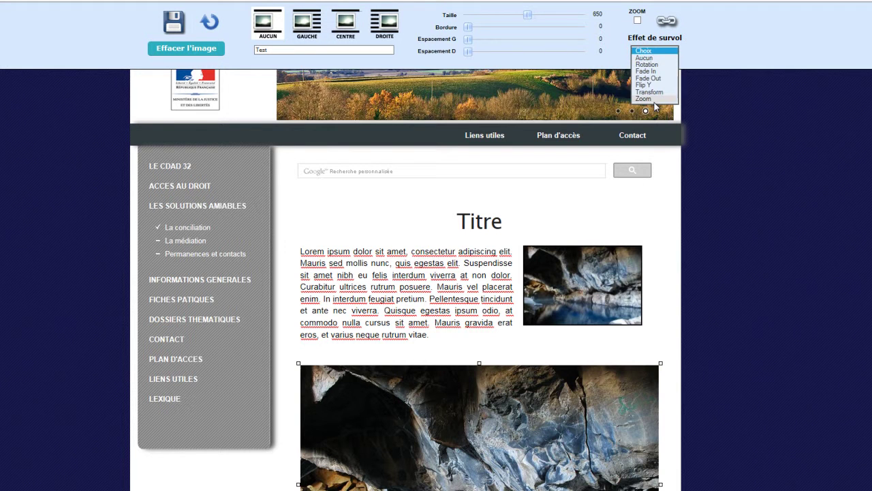
pyautogui.press('Escape')
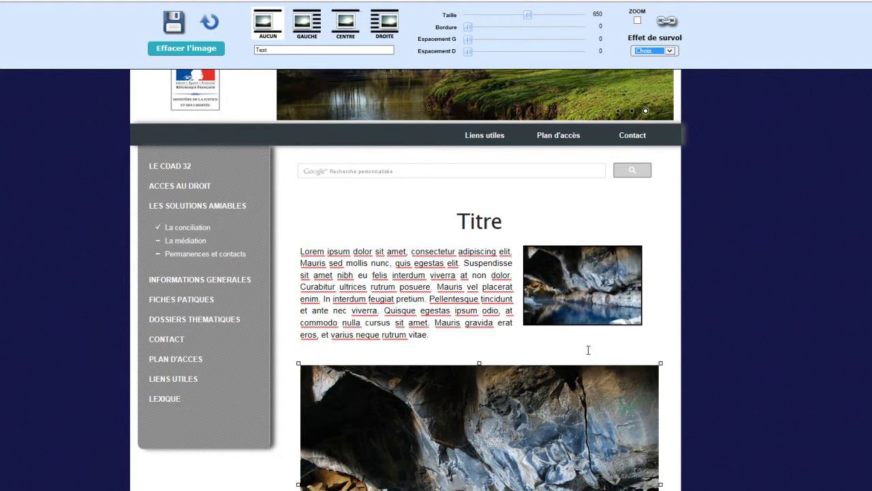
pyautogui.moveTo(606, 348)
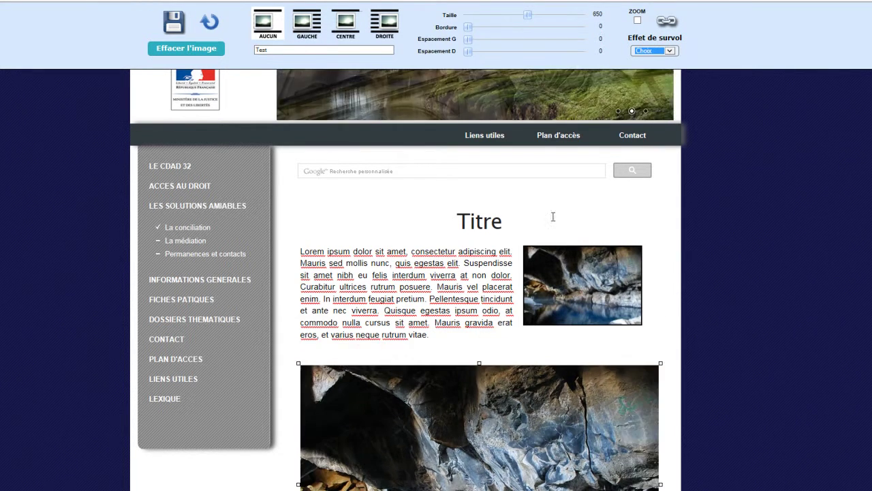
# Save the large cave image's settings and preview the finished page.
pyautogui.click(171, 22)
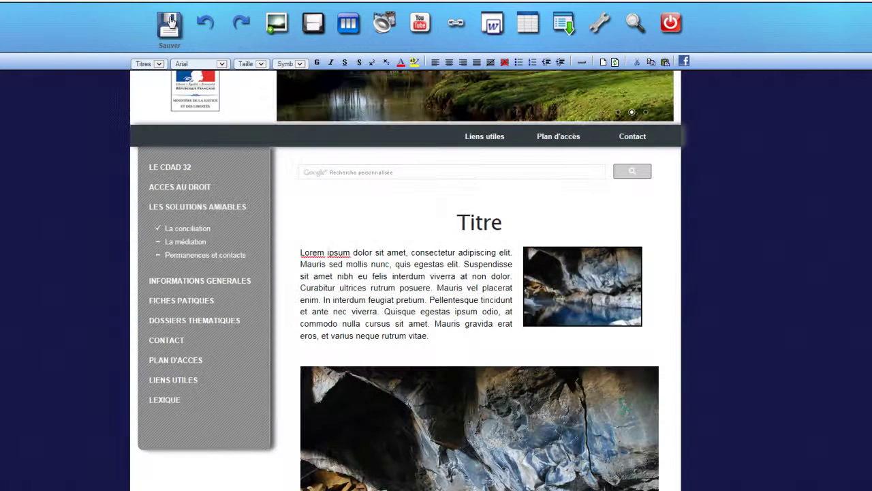
pyautogui.click(632, 26)
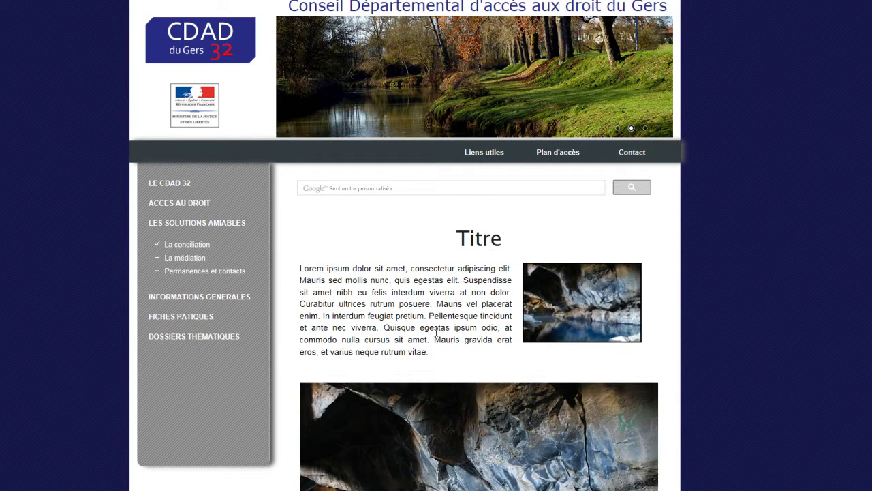
pyautogui.scroll(-1, 787, 379)
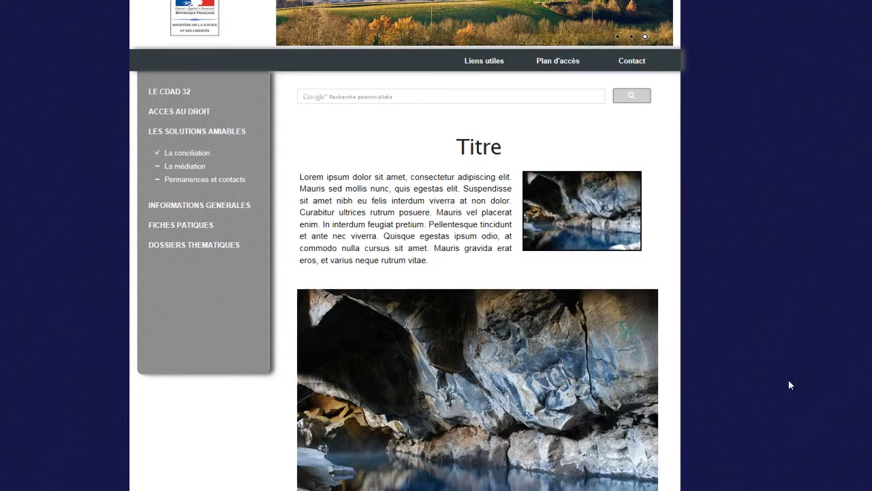